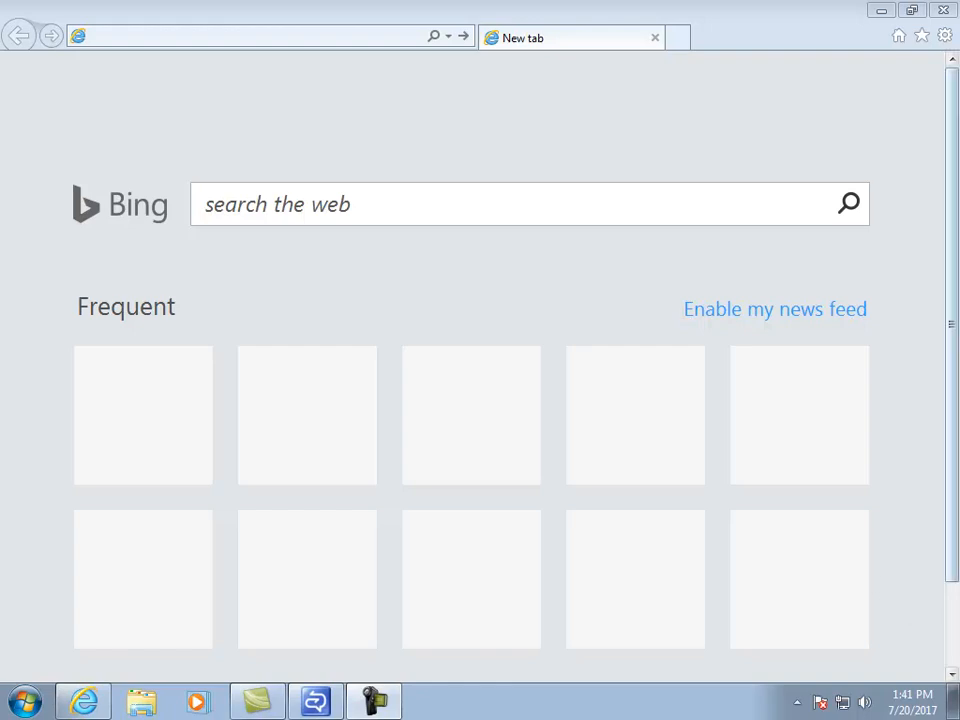
Load essence.syndromicsurveillance.org in Internet Explorer by accepting the address bar's autocomplete.
{"action": "left_click", "coordinate": [334, 34]}
{"action": "type", "text": "https:"}
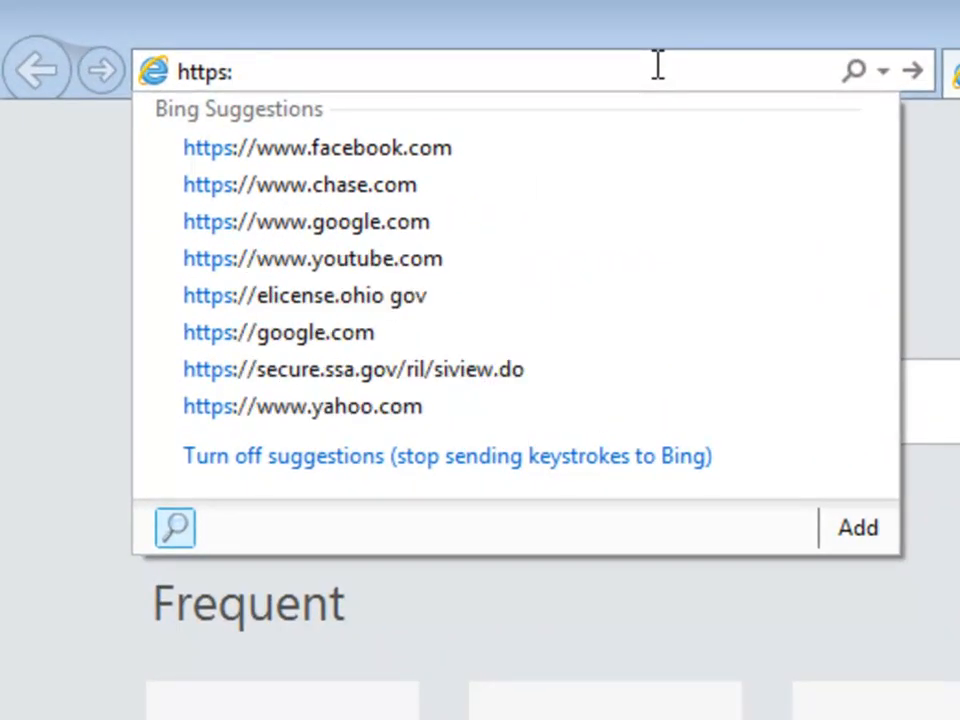
{"action": "type", "text": "//essence.sy"}
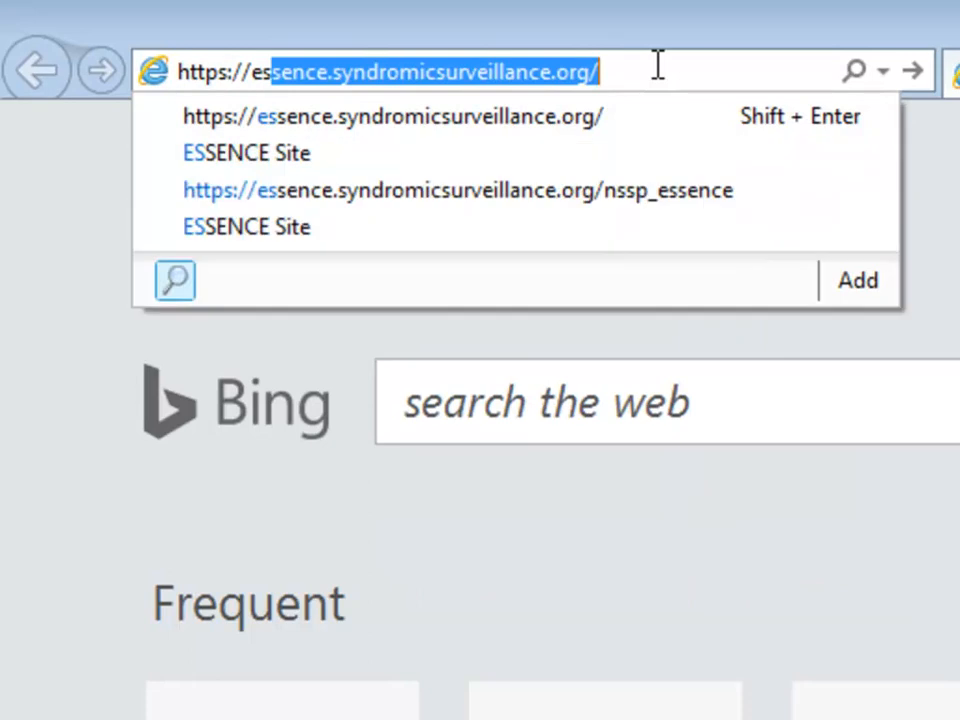
{"action": "type", "text": "nd"}
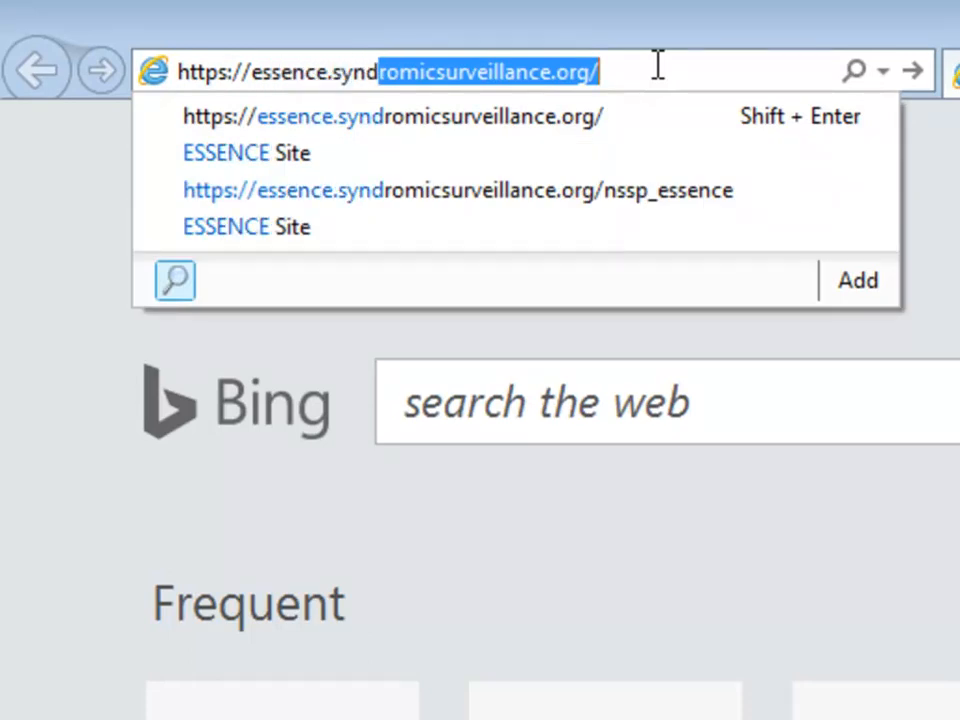
{"action": "key", "text": "Return"}
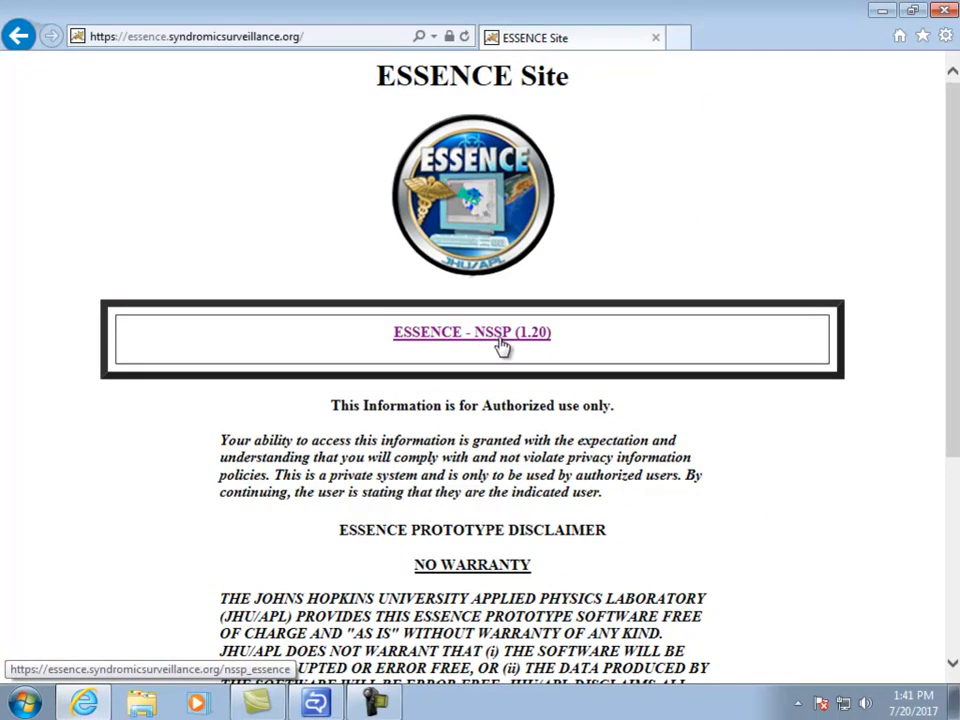
Open ESSENCE - NSSP (1.20) and log in with the user ID and password.
{"action": "left_click", "coordinate": [501, 345]}
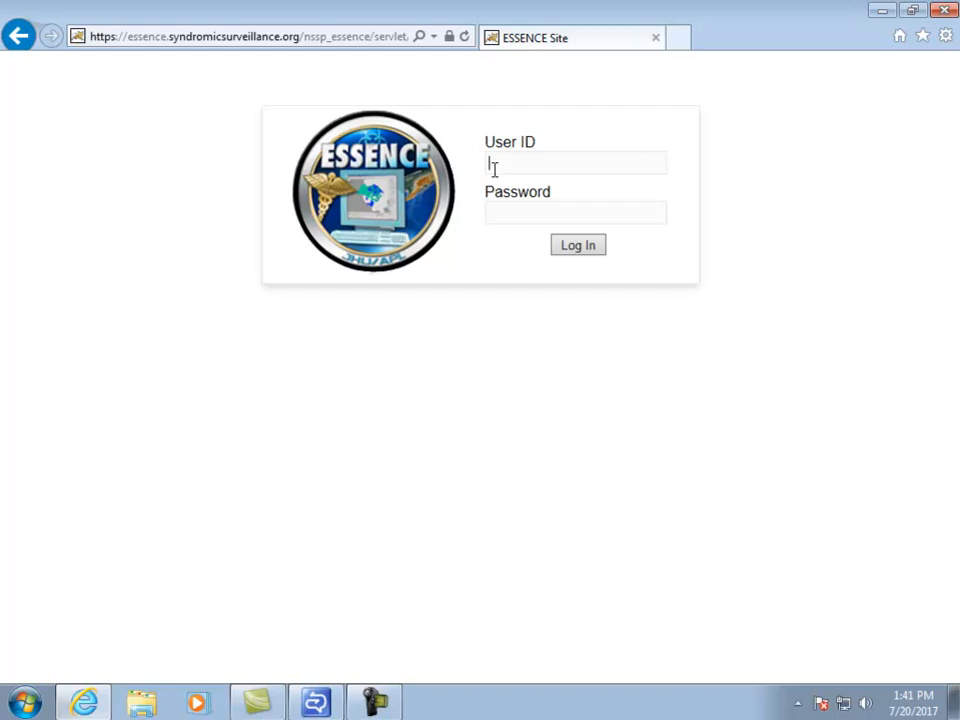
{"action": "left_click", "coordinate": [494, 170]}
{"action": "key", "text": "Tab"}
{"action": "type", "text": "••••••••••"}
{"action": "key", "text": "Return"}
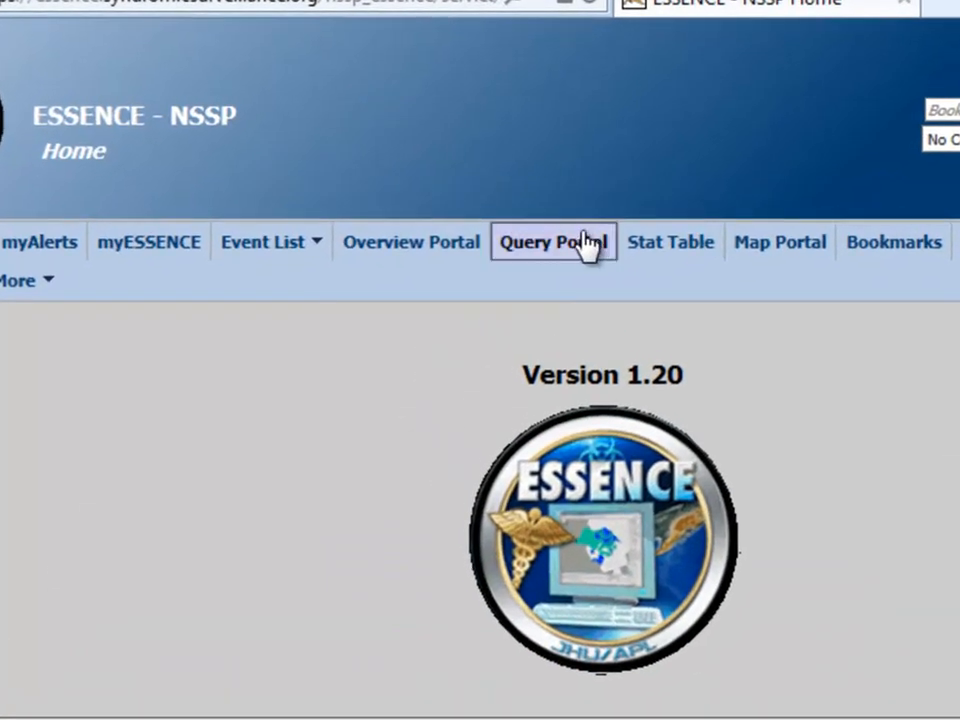
Open the Query Portal's Data Query page with its Query Wizard.
{"action": "left_click", "coordinate": [587, 246]}
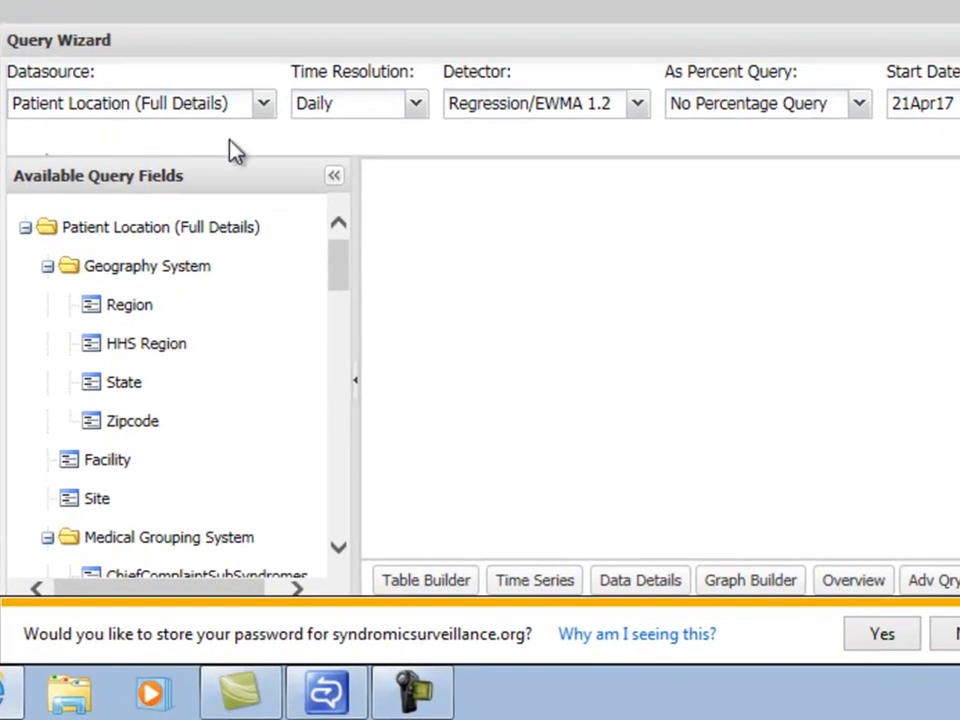
Set Weekly time resolution, the EWMA 1.2 detector and Syndrome as the percent query basis.
{"action": "left_click", "coordinate": [418, 107]}
{"action": "left_click", "coordinate": [375, 141]}
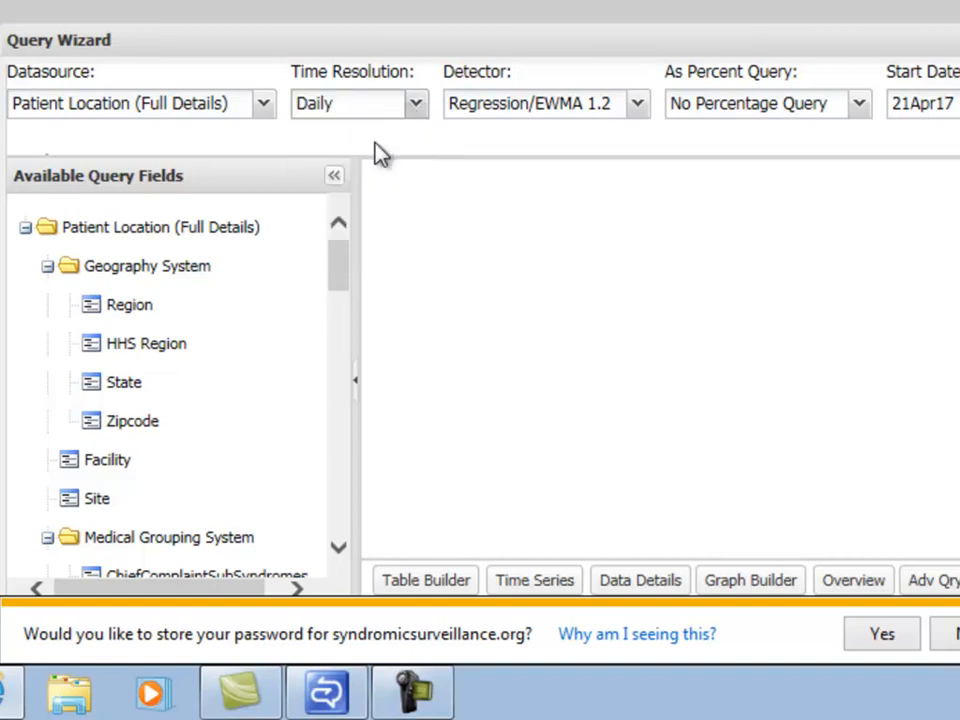
{"action": "left_click", "coordinate": [424, 104]}
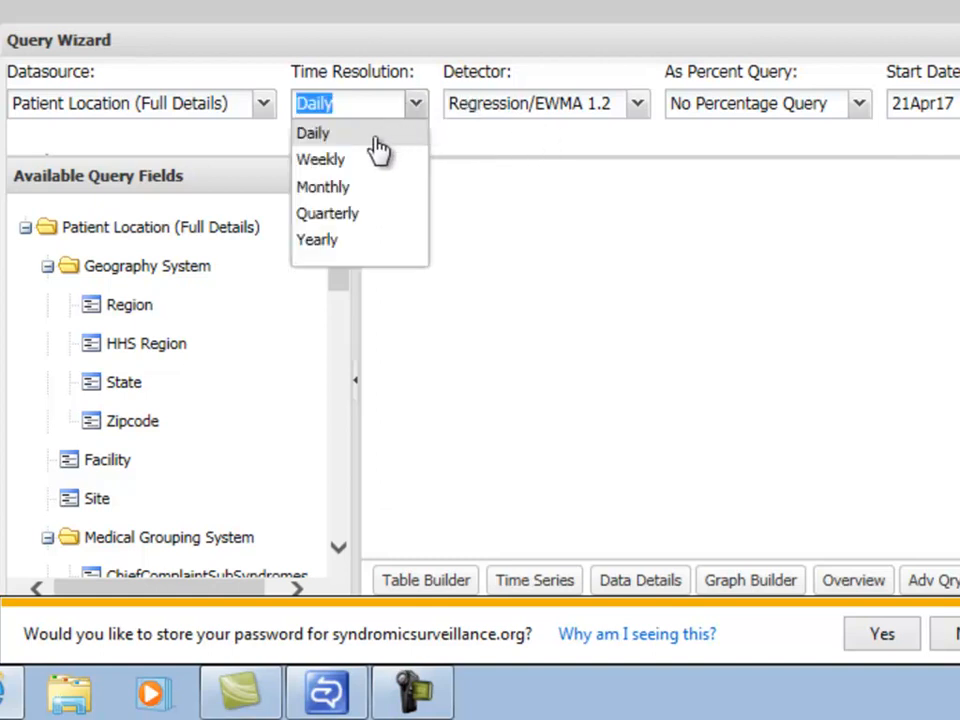
{"action": "left_click", "coordinate": [355, 168]}
{"action": "left_click", "coordinate": [637, 103]}
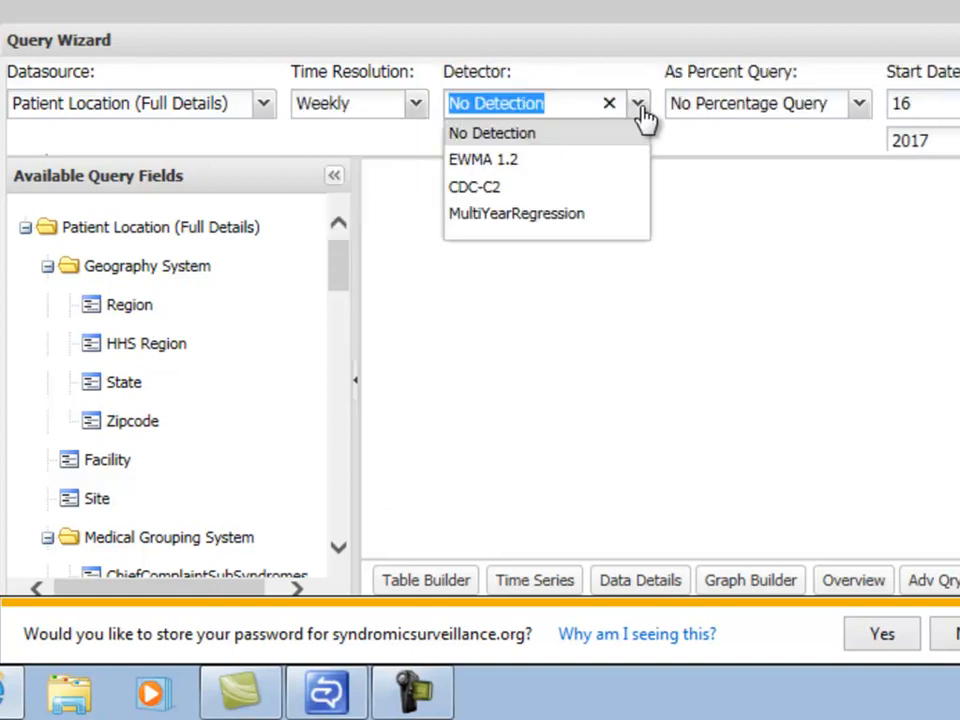
{"action": "left_click", "coordinate": [580, 162]}
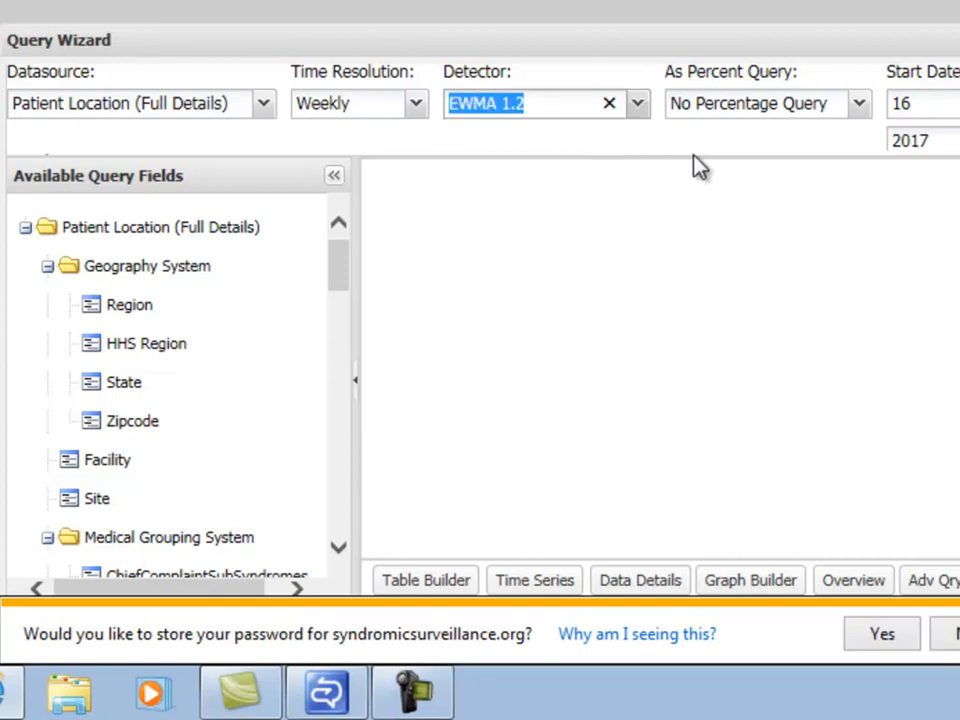
{"action": "left_click", "coordinate": [859, 104]}
{"action": "left_click", "coordinate": [725, 242]}
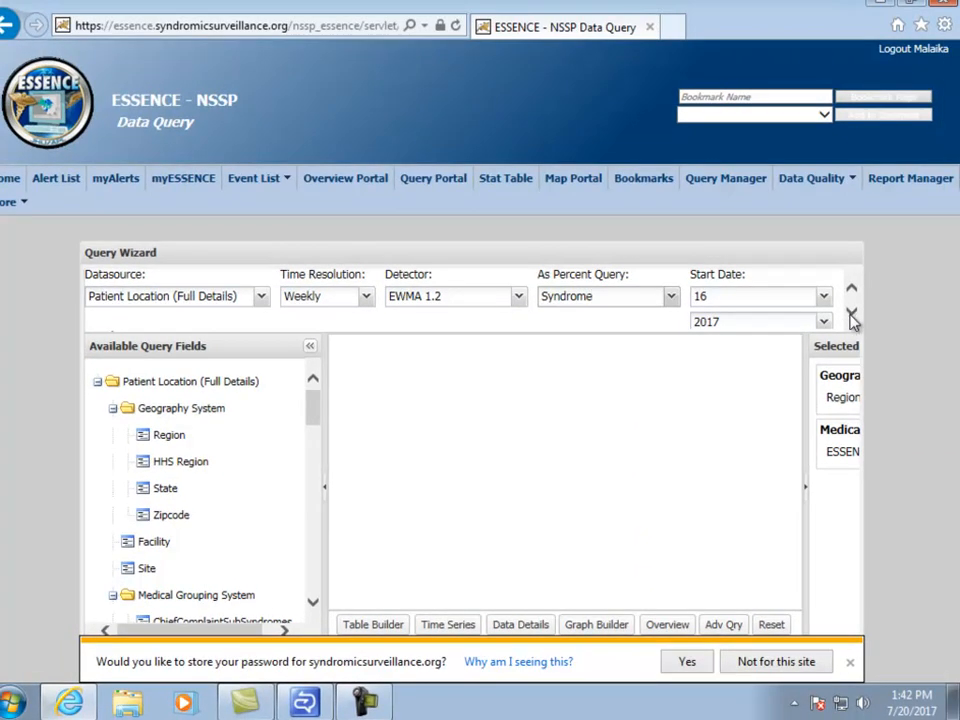
Check the End Date day and year, then return to the top query settings.
{"action": "left_click", "coordinate": [851, 316]}
{"action": "left_click", "coordinate": [851, 316]}
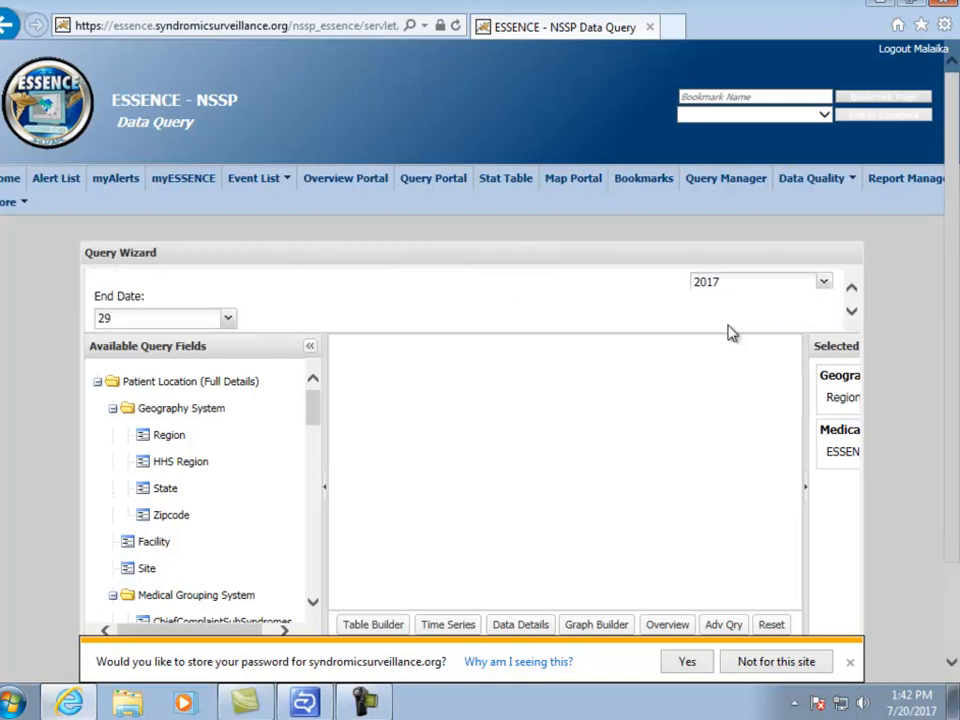
{"action": "left_click", "coordinate": [852, 314]}
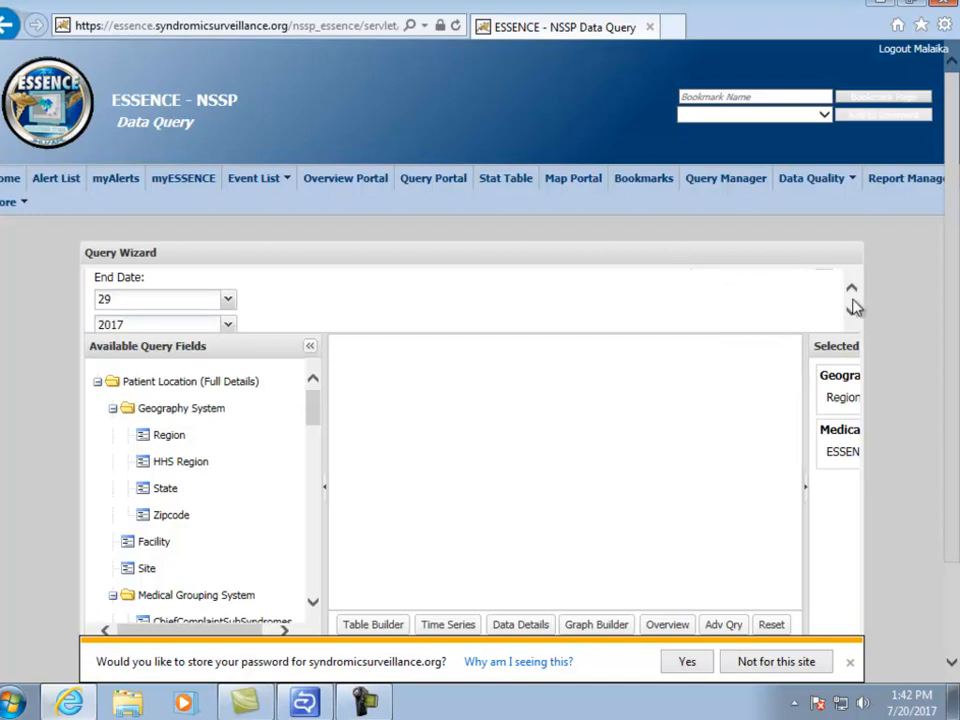
{"action": "left_click", "coordinate": [852, 288]}
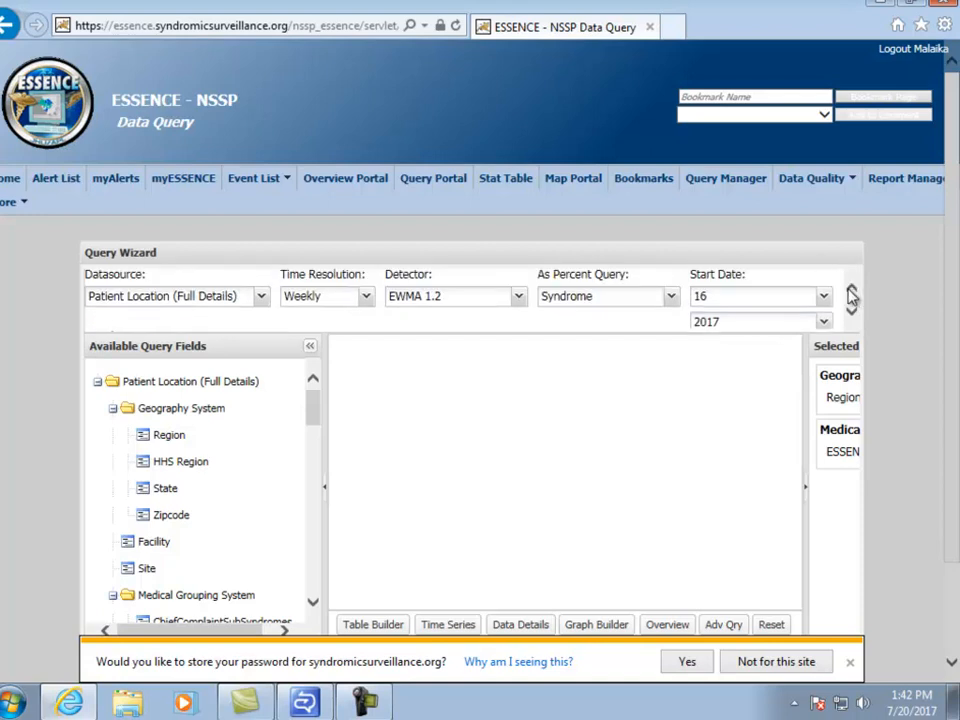
Open the State field's value list and scroll down to West Virginia.
{"action": "mouse_move", "coordinate": [245, 438]}
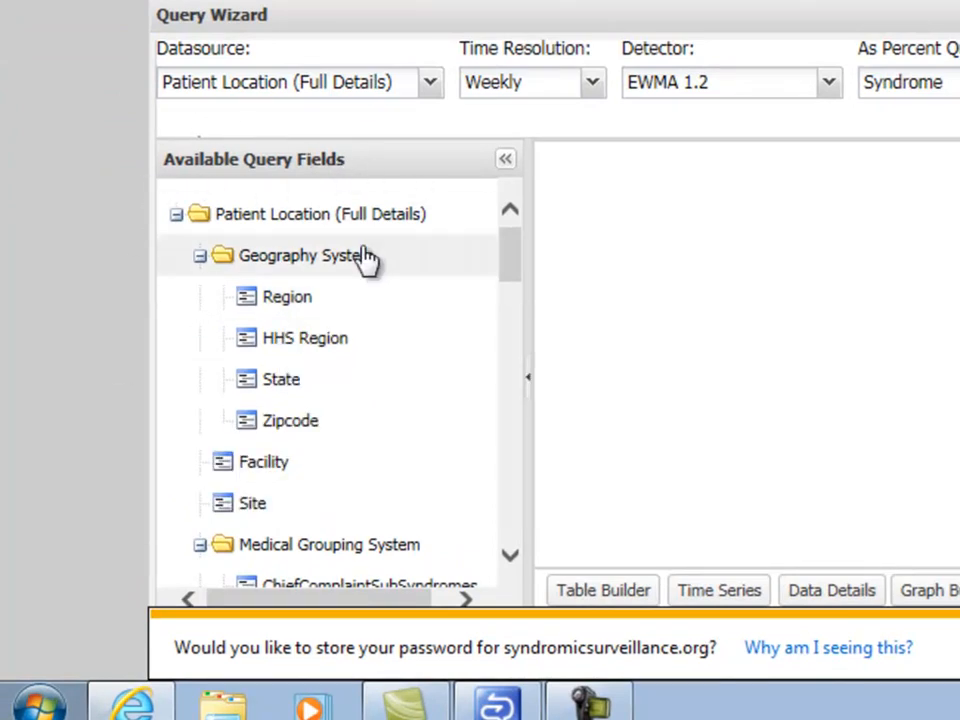
{"action": "mouse_move", "coordinate": [333, 287]}
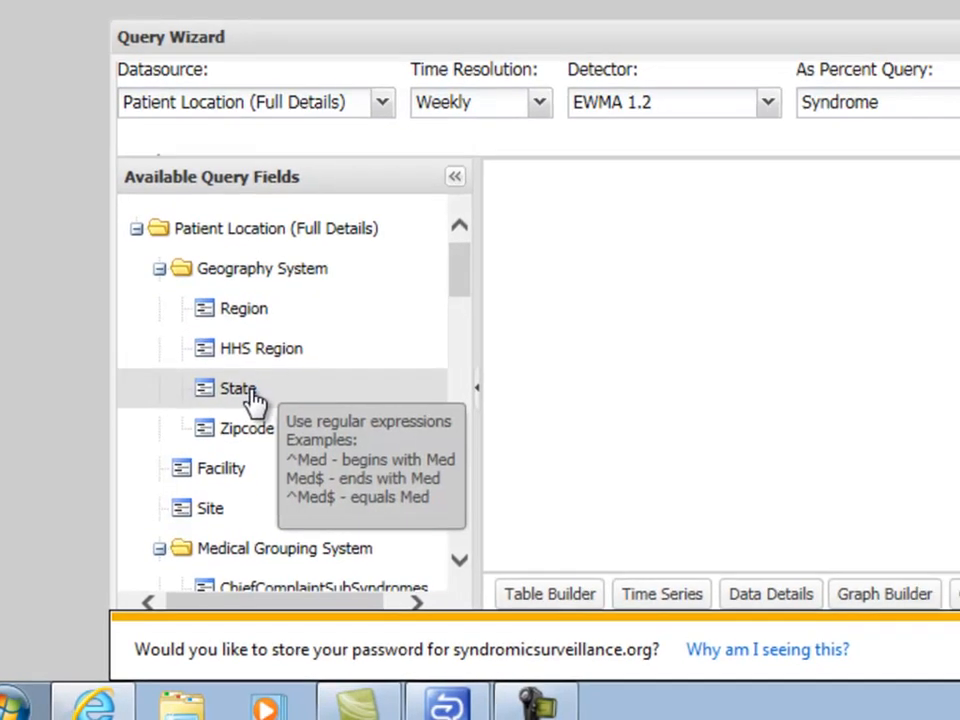
{"action": "left_click", "coordinate": [292, 383]}
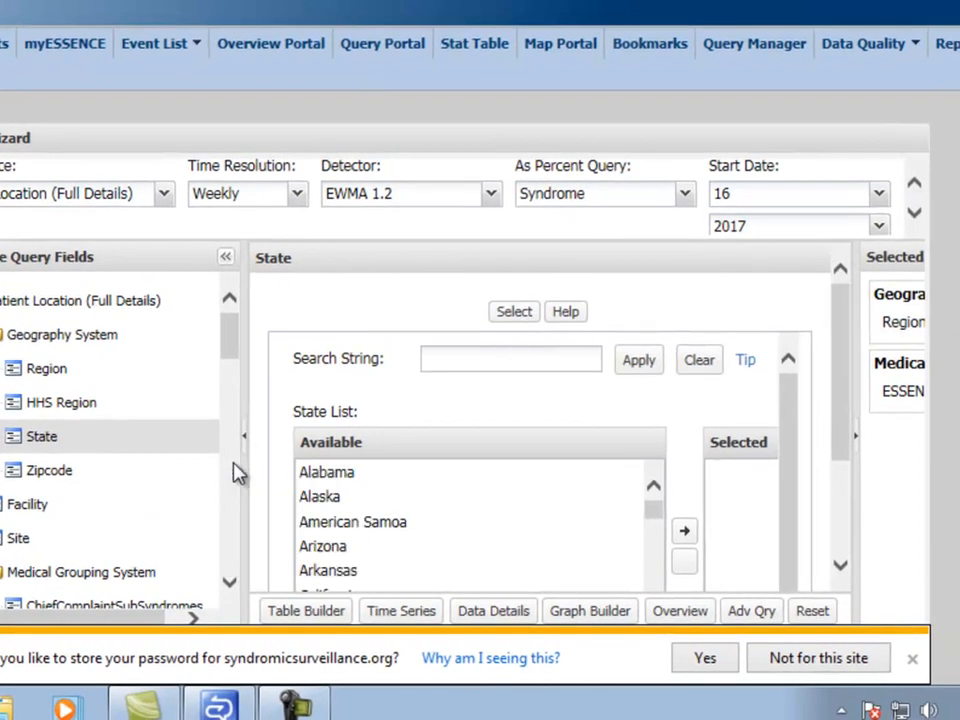
{"action": "scroll", "coordinate": [628, 504], "scroll_direction": "down", "scroll_amount": 1}
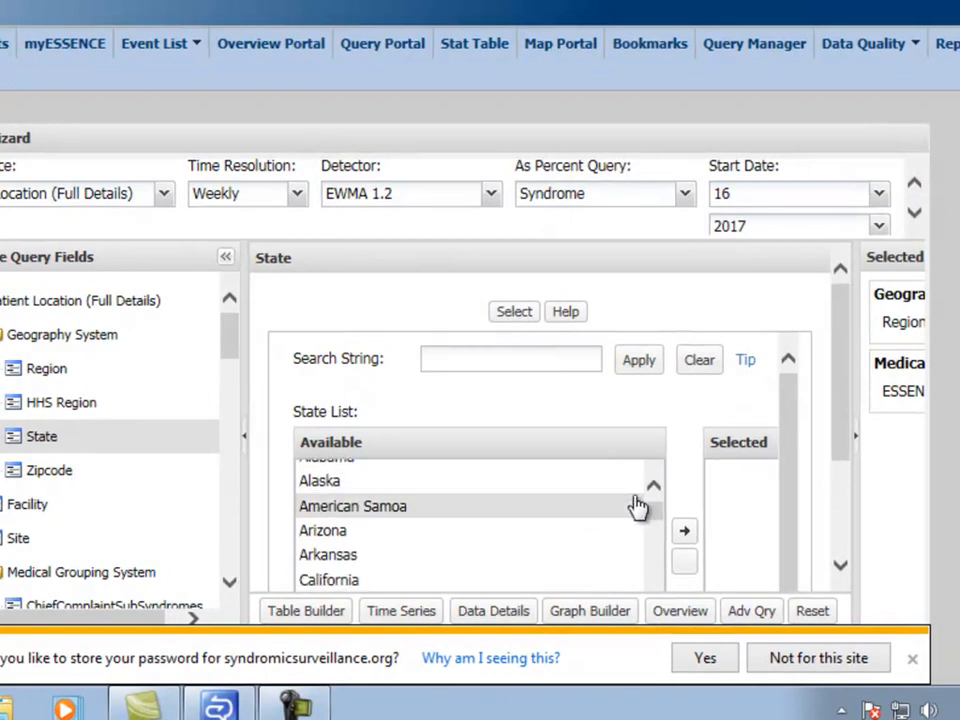
{"action": "left_click_drag", "start_coordinate": [660, 512], "coordinate": [655, 608]}
{"action": "scroll", "coordinate": [701, 480], "scroll_direction": "down", "scroll_amount": 3}
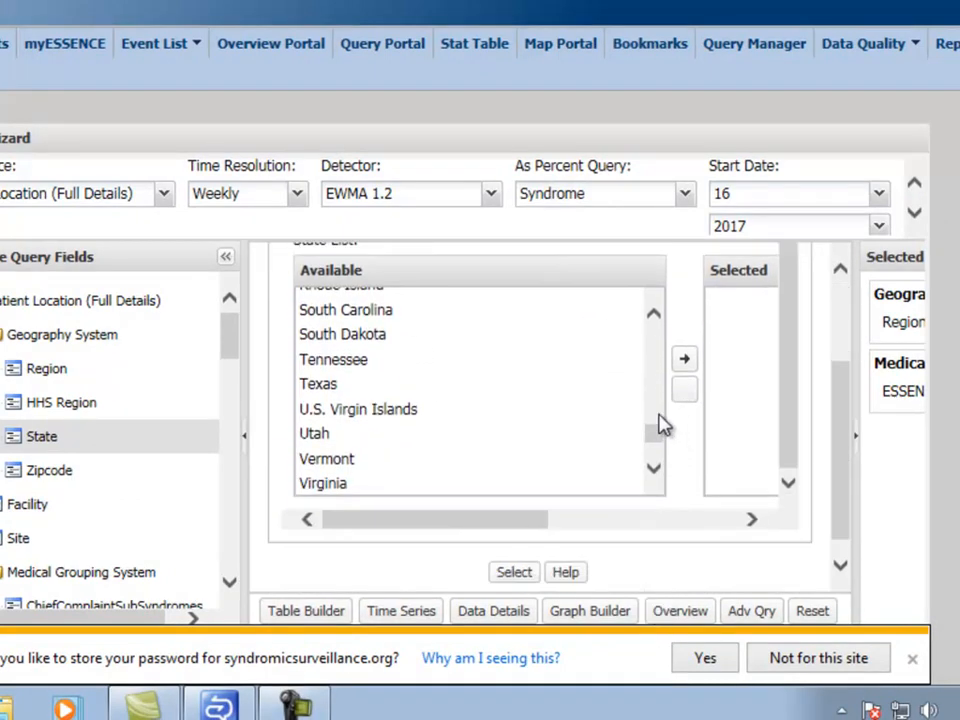
{"action": "left_click_drag", "start_coordinate": [658, 440], "coordinate": [656, 465]}
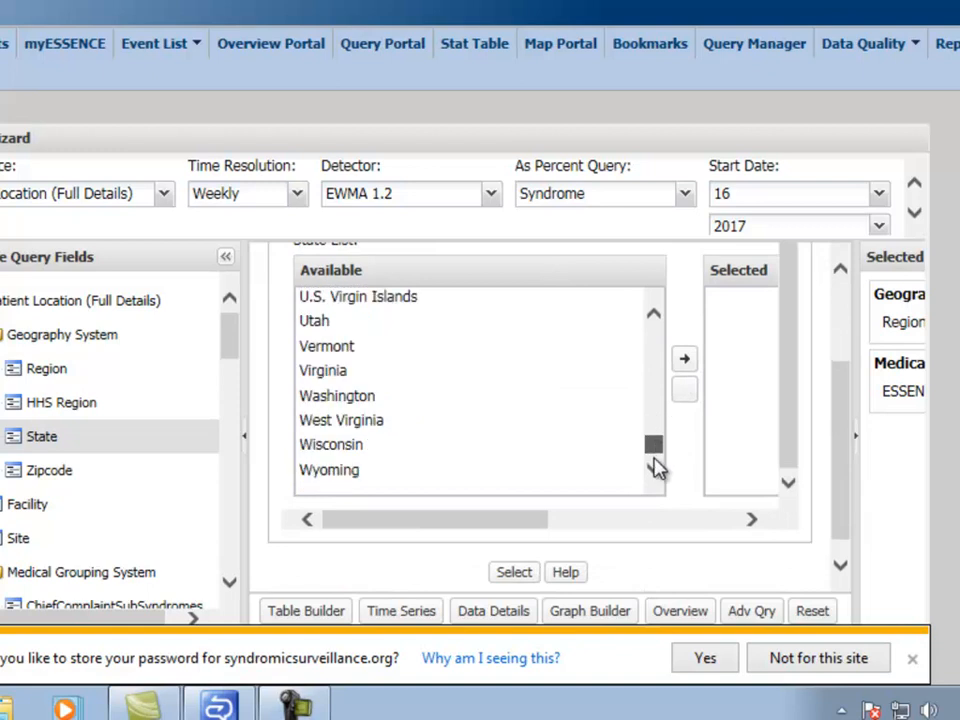
Add West Virginia to the chosen states and apply the State filter.
{"action": "left_click", "coordinate": [366, 425]}
{"action": "left_click", "coordinate": [683, 362]}
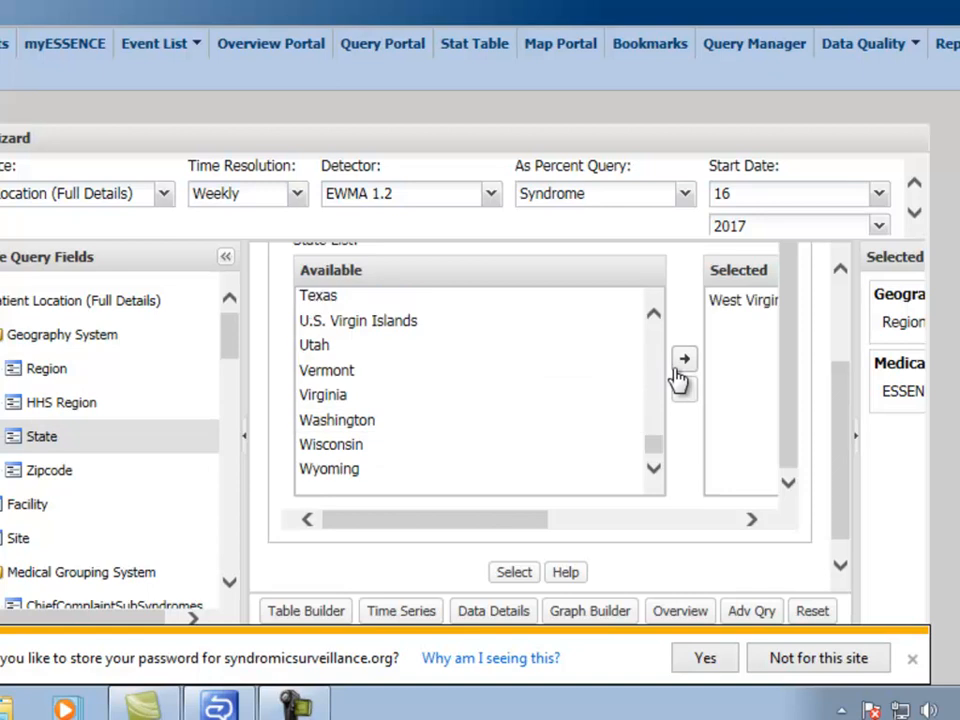
{"action": "scroll", "coordinate": [616, 388], "scroll_direction": "down", "scroll_amount": 1}
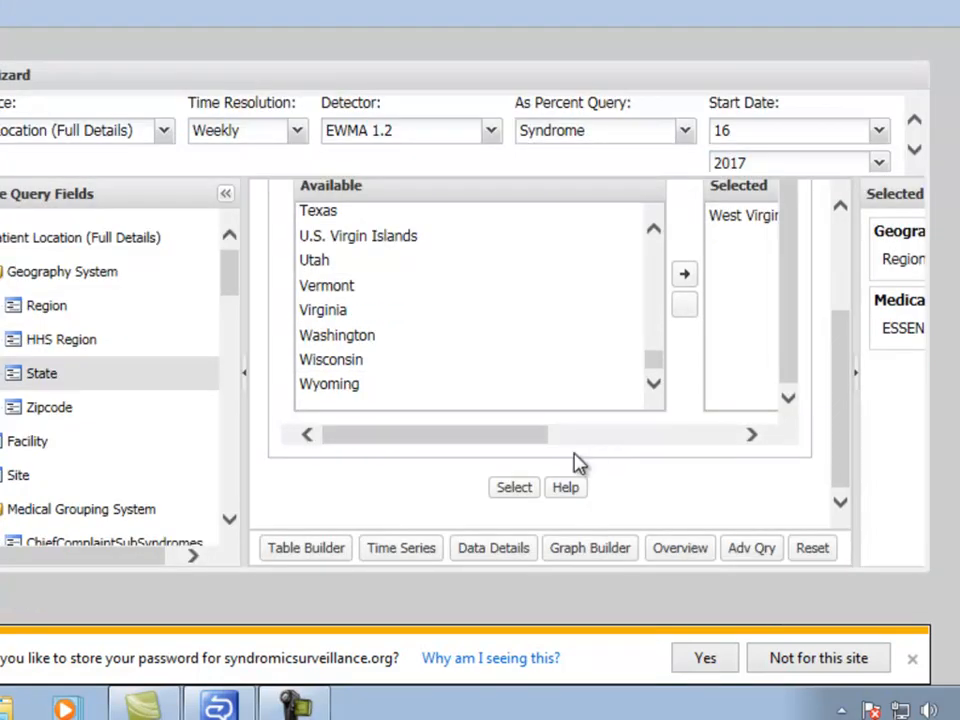
{"action": "left_click", "coordinate": [515, 493]}
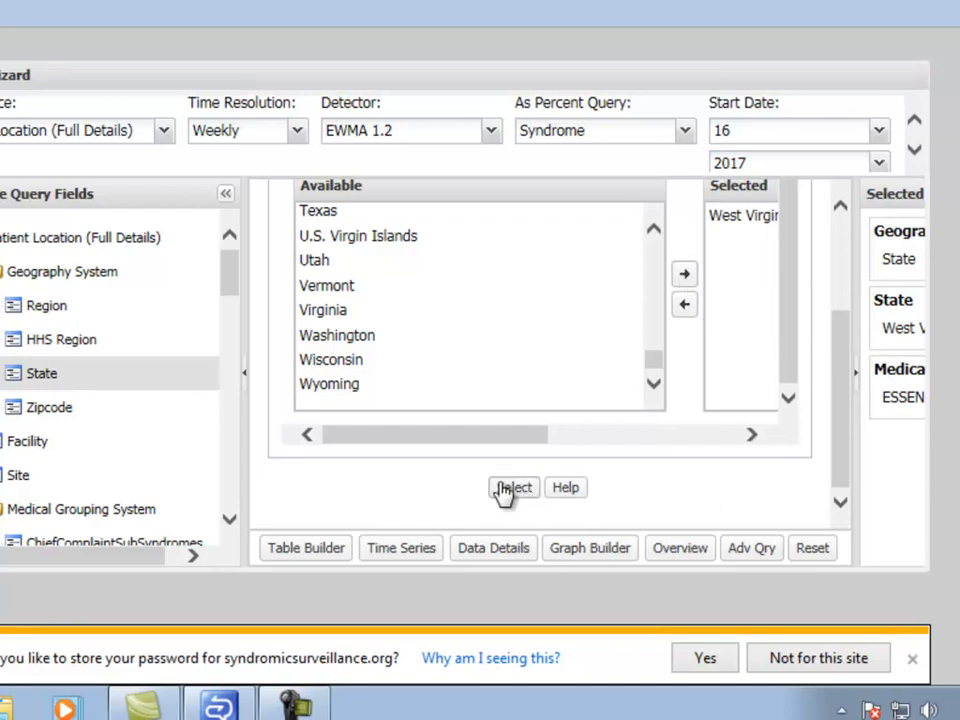
{"action": "scroll", "coordinate": [14, 343], "scroll_direction": "down", "scroll_amount": 1}
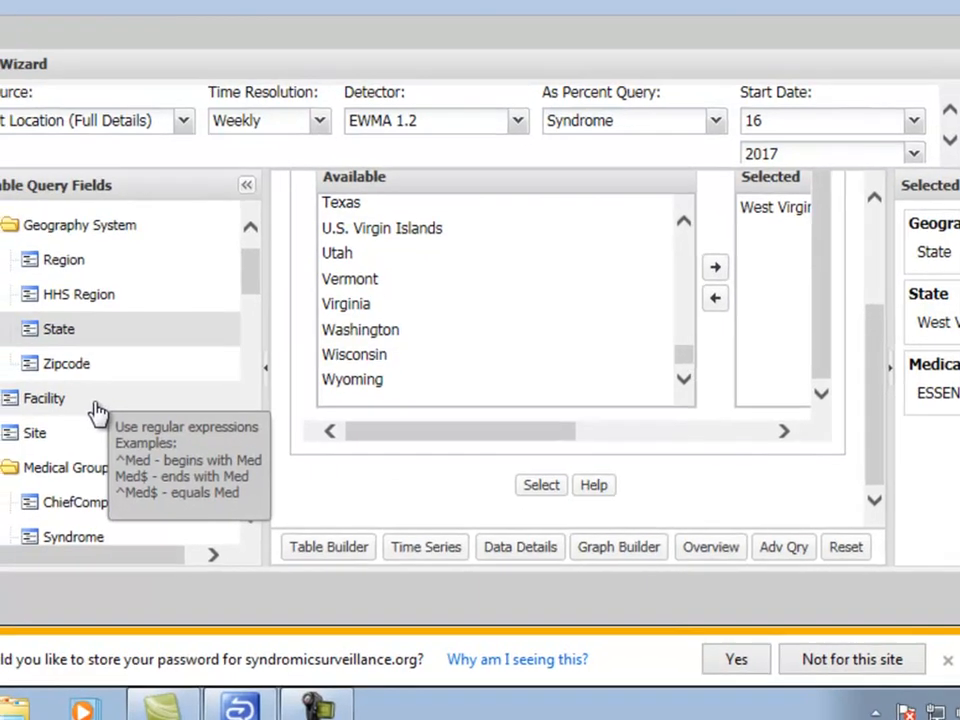
{"action": "scroll", "coordinate": [116, 376], "scroll_direction": "down", "scroll_amount": 3}
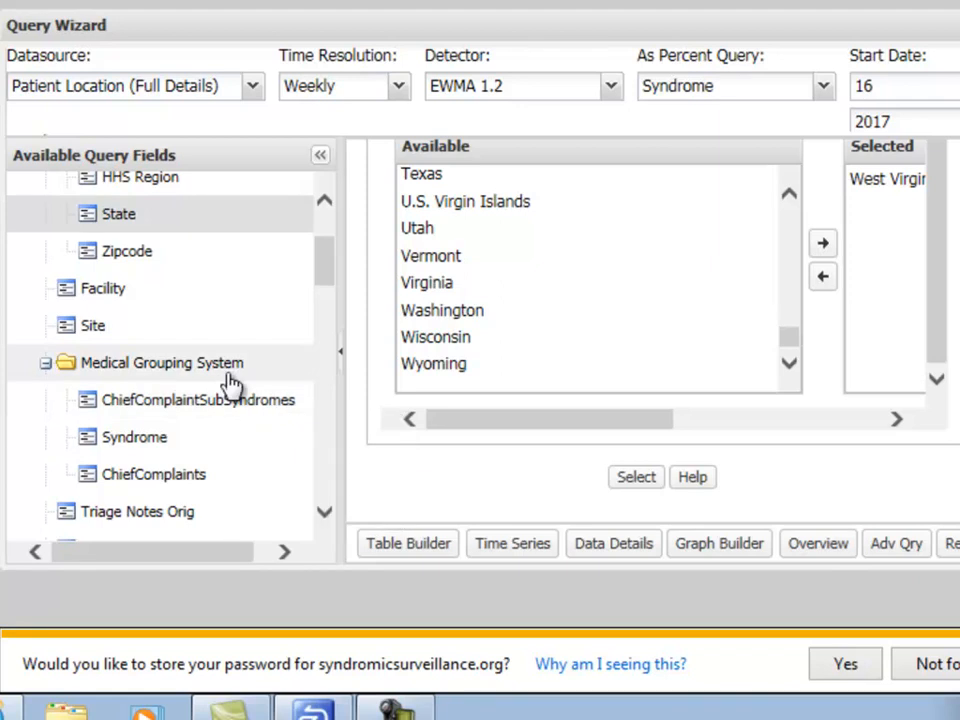
Choose ILI as the Syndrome value and run the weekly query as a Time Series.
{"action": "left_click", "coordinate": [120, 438]}
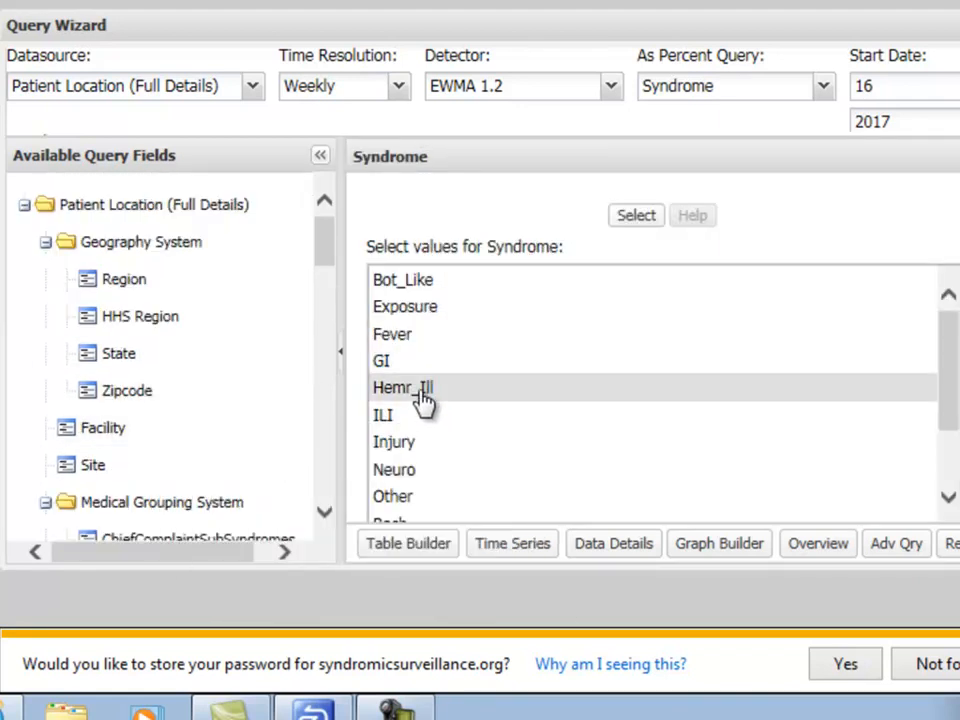
{"action": "left_click", "coordinate": [394, 416]}
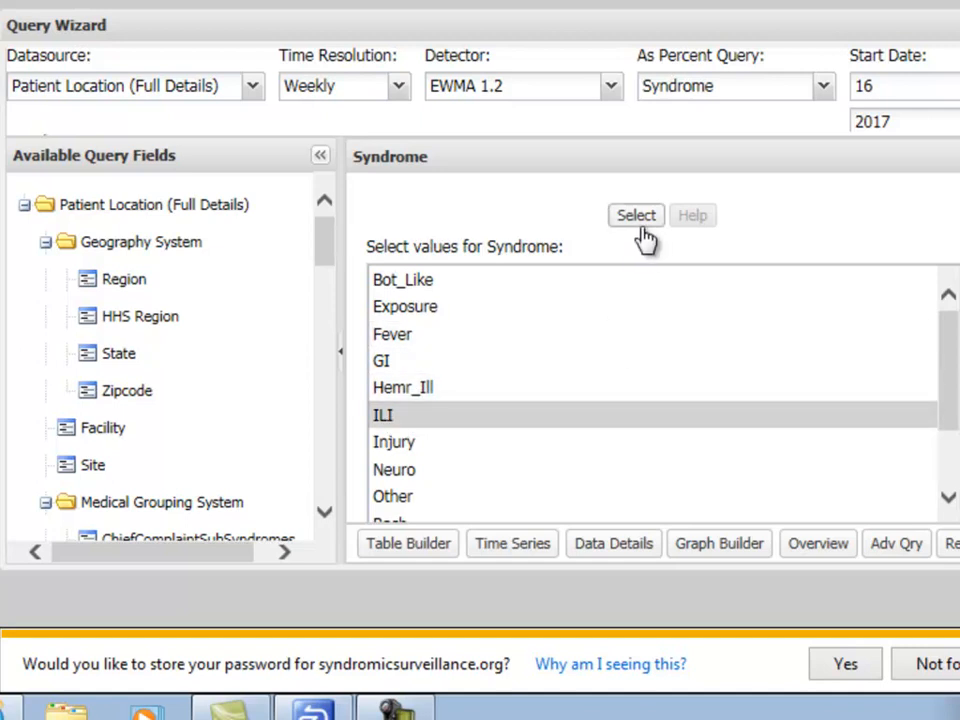
{"action": "scroll", "coordinate": [647, 281], "scroll_direction": "down", "scroll_amount": 1}
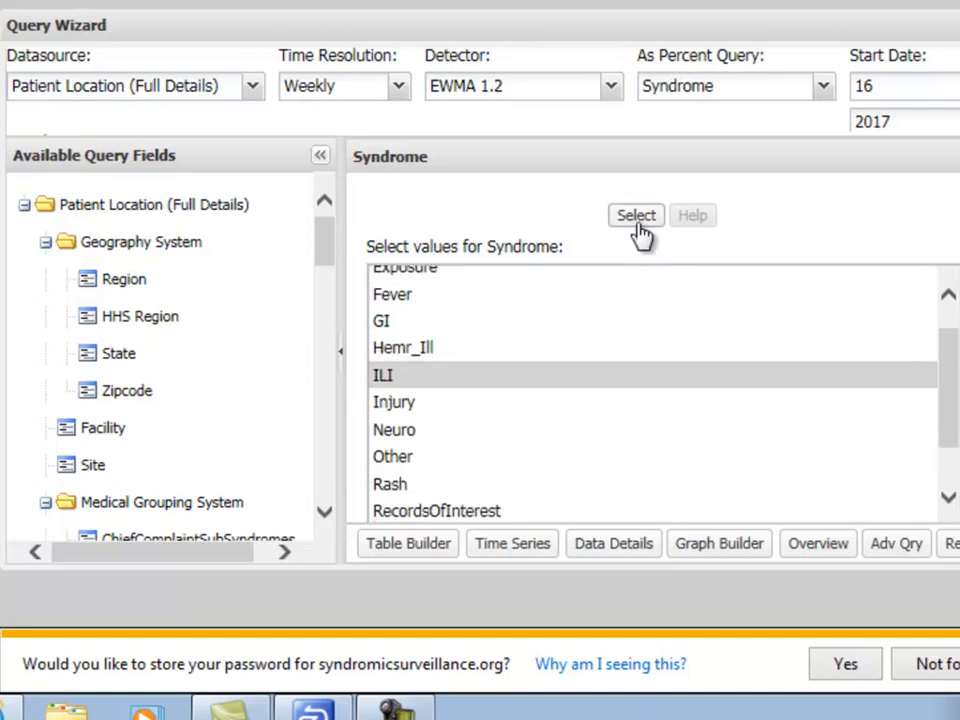
{"action": "left_click", "coordinate": [639, 230]}
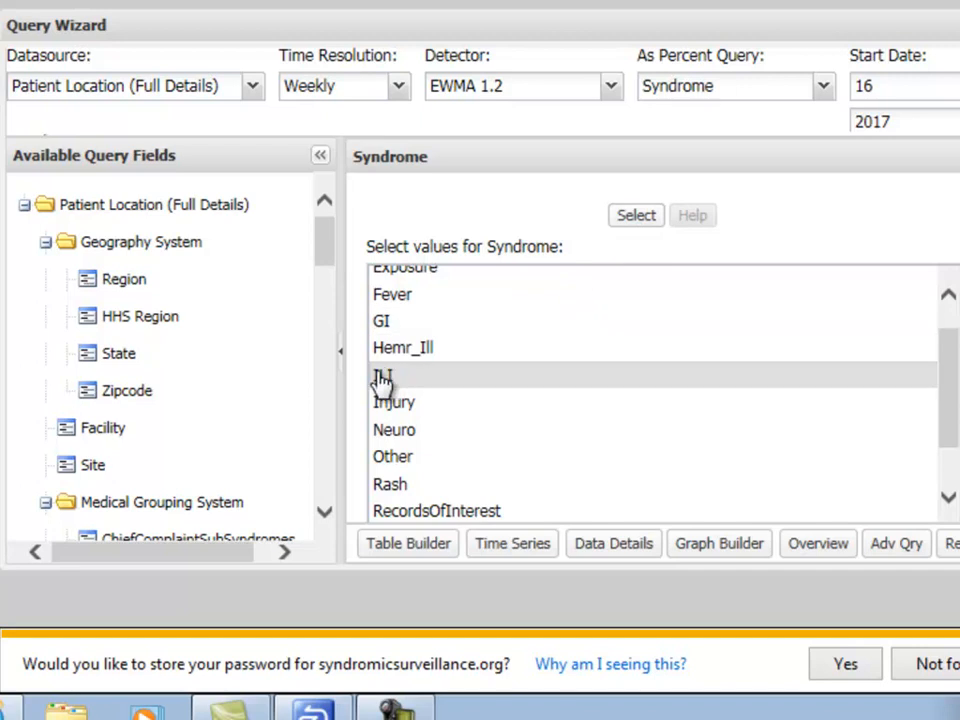
{"action": "scroll", "coordinate": [392, 381], "scroll_direction": "down", "scroll_amount": 1}
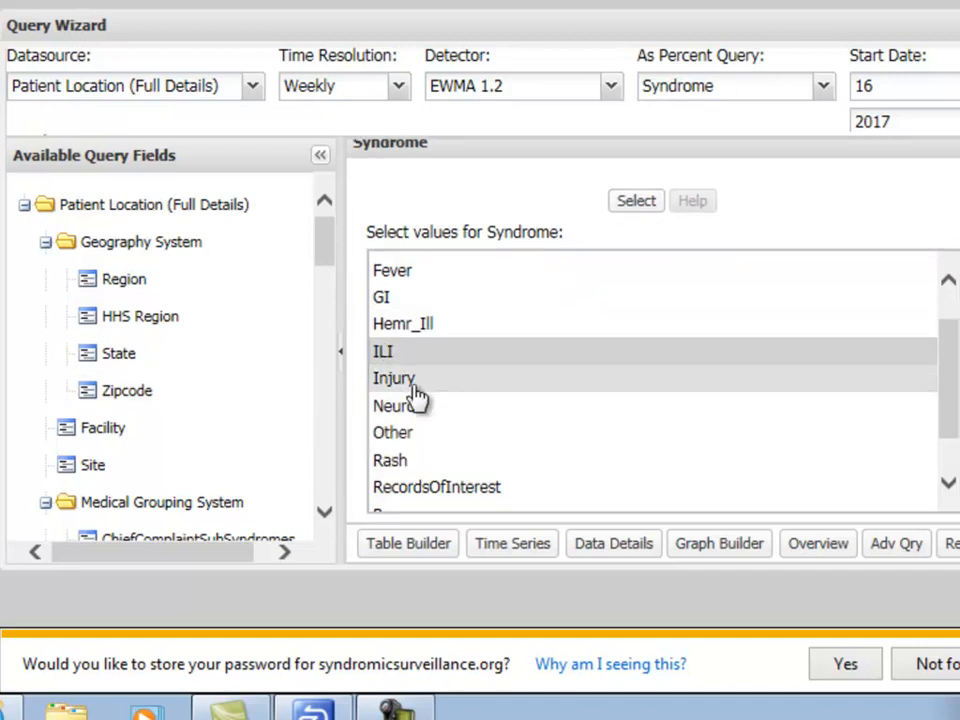
{"action": "left_click", "coordinate": [534, 558]}
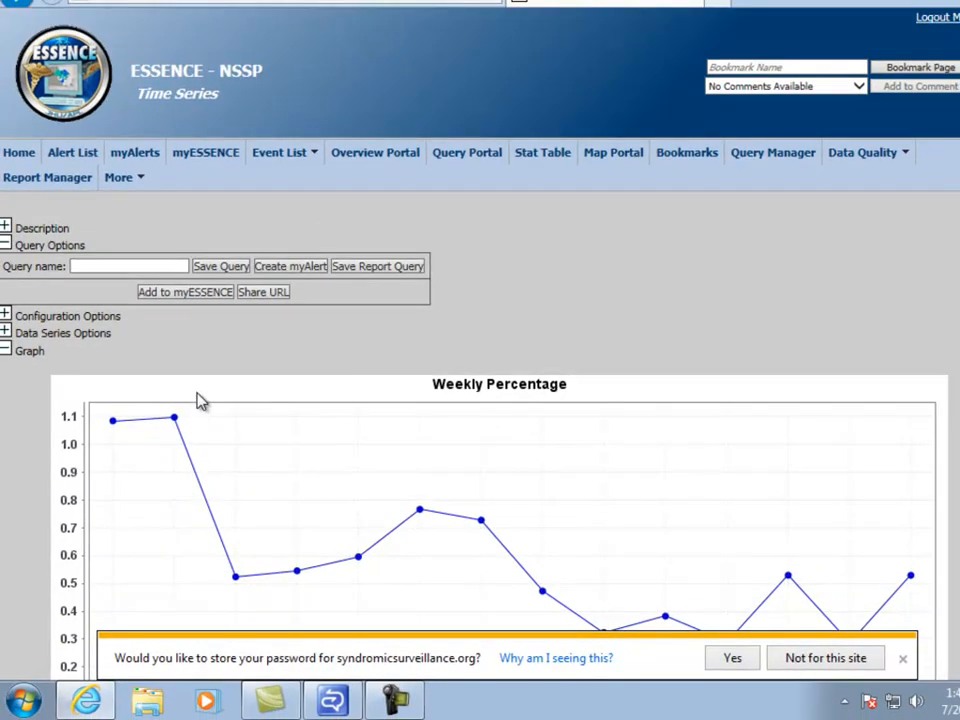
Scroll past the Weekly Percentage graph to the Data Table of Data, Expected and Detection values.
{"action": "scroll", "coordinate": [197, 400], "scroll_direction": "down", "scroll_amount": 3}
{"action": "scroll", "coordinate": [287, 370], "scroll_direction": "down", "scroll_amount": 2}
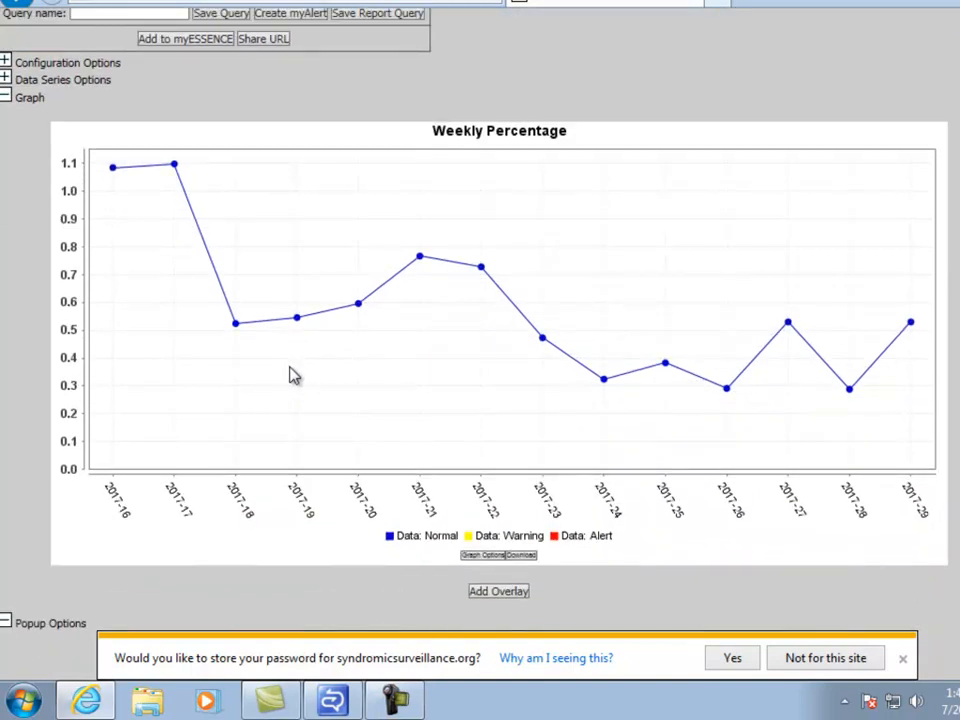
{"action": "scroll", "coordinate": [290, 372], "scroll_direction": "down", "scroll_amount": 7}
{"action": "scroll", "coordinate": [285, 368], "scroll_direction": "down", "scroll_amount": 5}
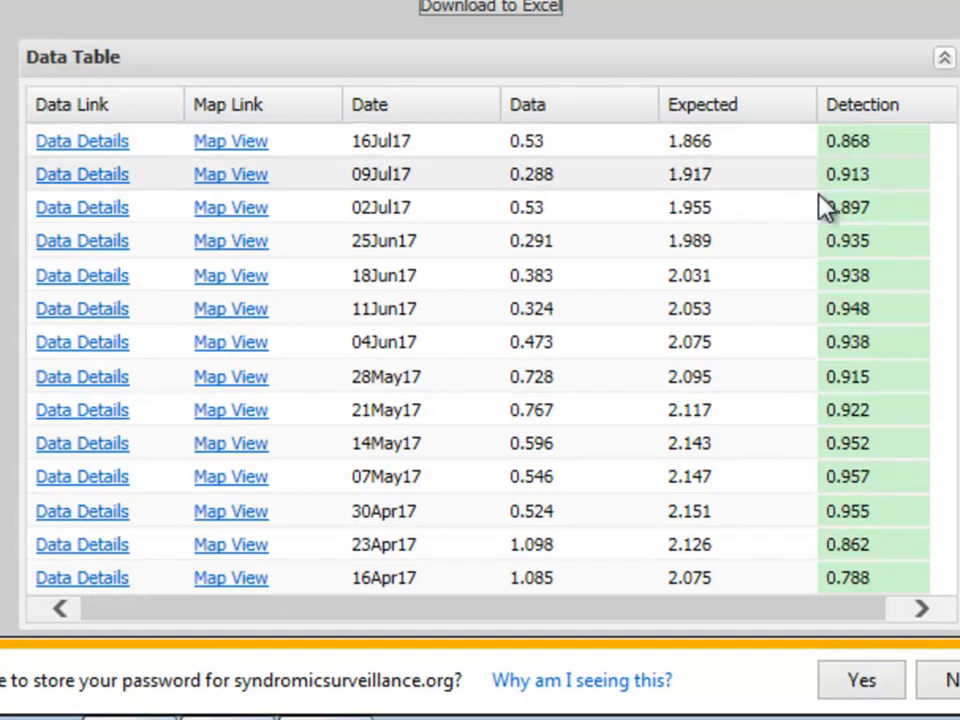
{"action": "scroll", "coordinate": [865, 250], "scroll_direction": "down", "scroll_amount": 1}
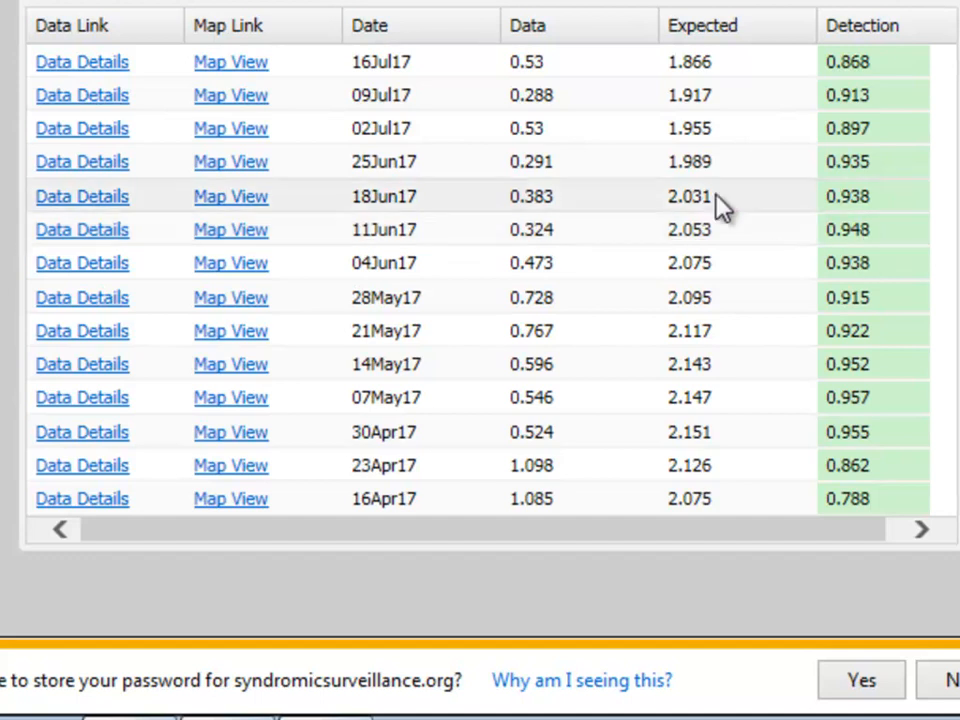
{"action": "scroll", "coordinate": [190, 225], "scroll_direction": "up", "scroll_amount": 5}
{"action": "scroll", "coordinate": [175, 214], "scroll_direction": "up", "scroll_amount": 8}
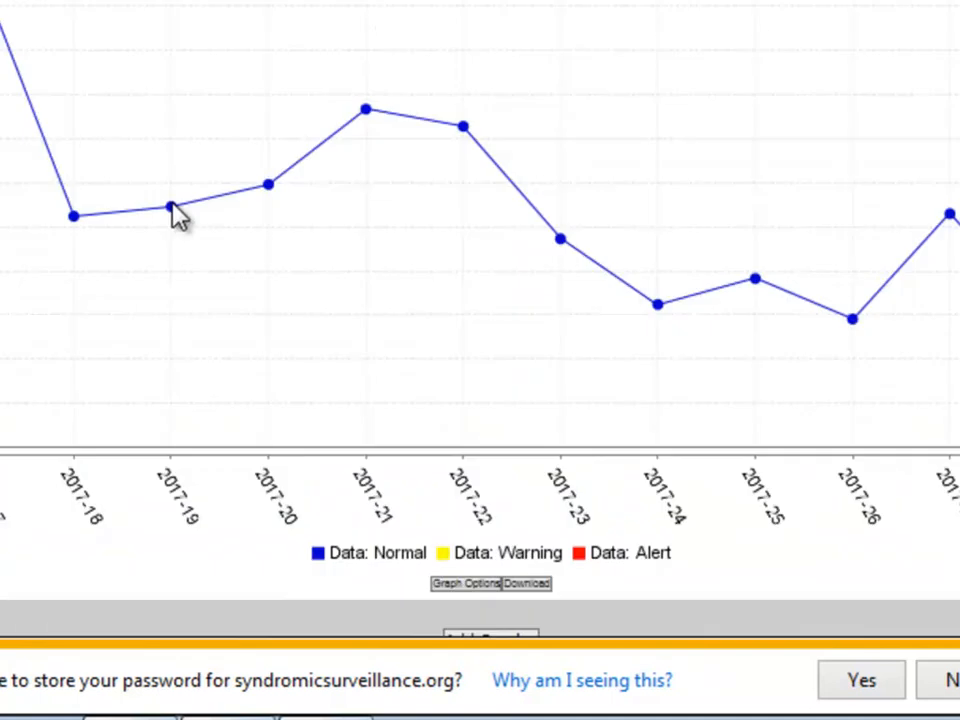
{"action": "scroll", "coordinate": [305, 368], "scroll_direction": "down", "scroll_amount": 2}
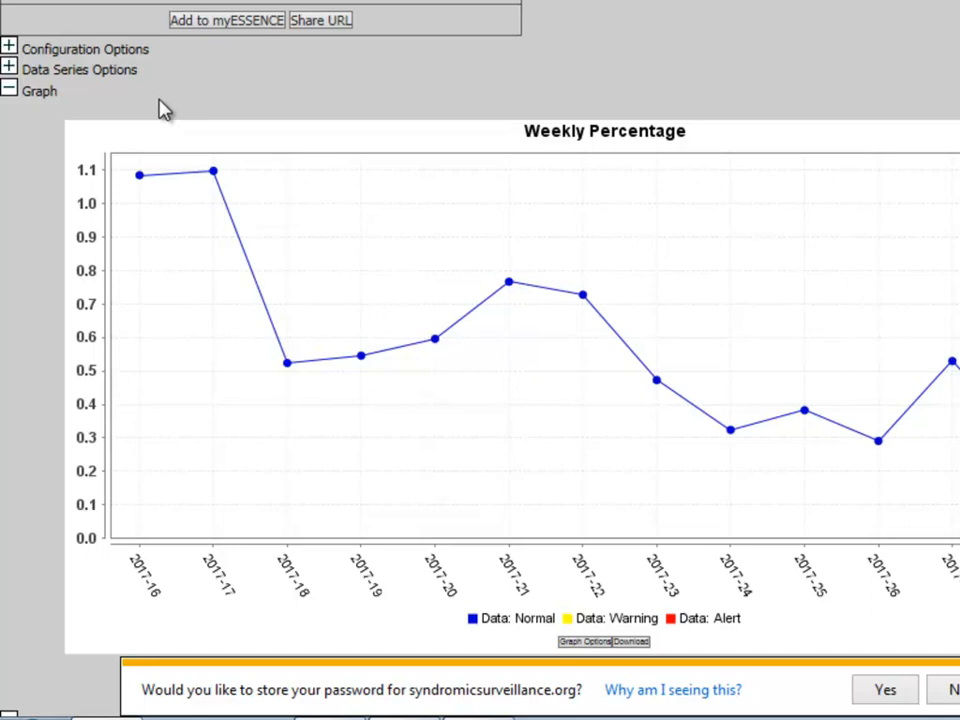
Expand Configuration Options and keep Syndrome as the As Percent Query basis.
{"action": "left_click", "coordinate": [9, 49]}
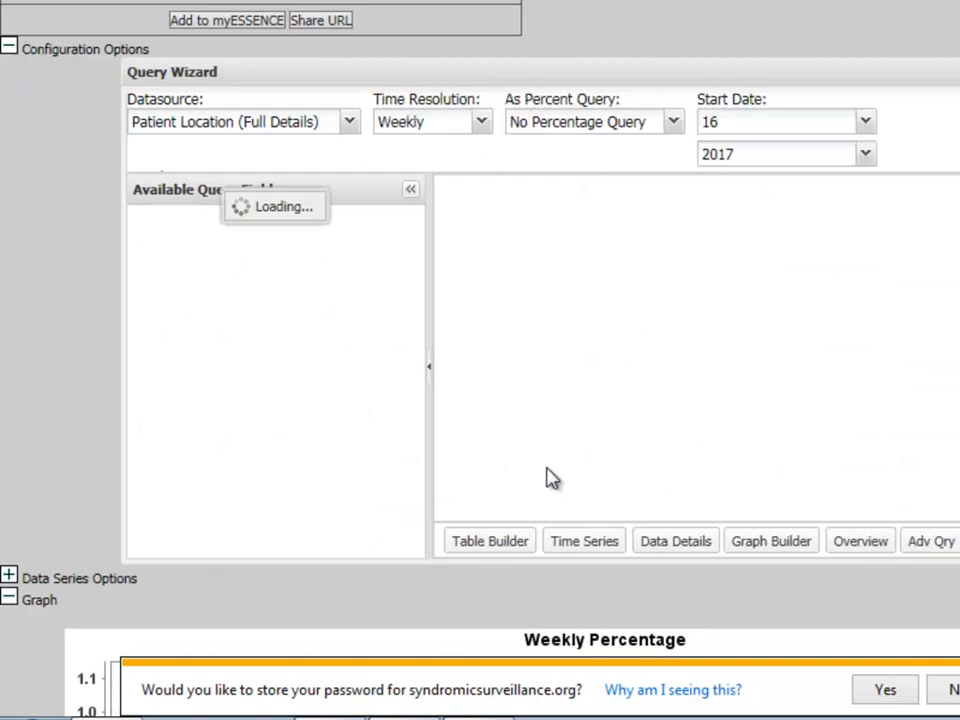
{"action": "left_click", "coordinate": [865, 127]}
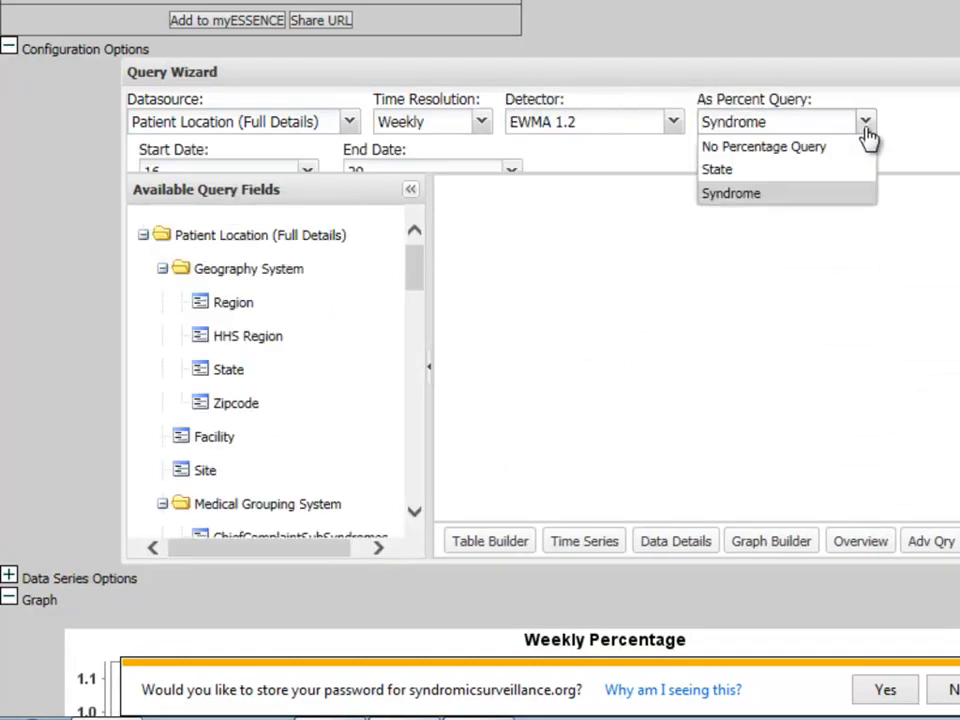
{"action": "left_click", "coordinate": [914, 139]}
{"action": "scroll", "coordinate": [540, 132], "scroll_direction": "down", "scroll_amount": 1}
{"action": "scroll", "coordinate": [540, 132], "scroll_direction": "down", "scroll_amount": 1}
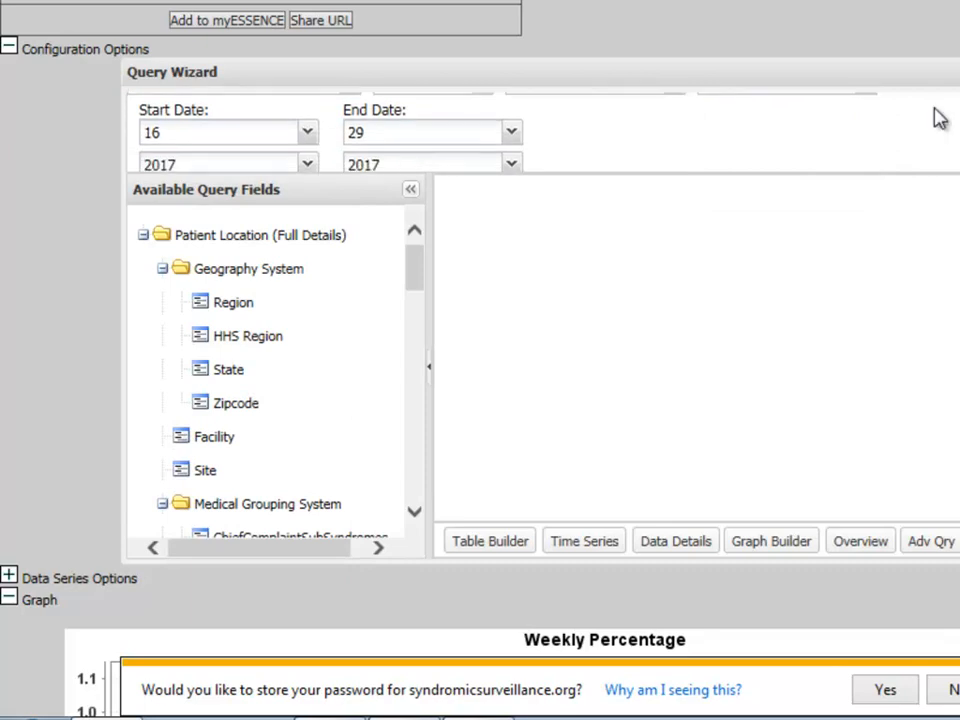
Set the Start Date week to 1 so the query begins in early 2017.
{"action": "left_click", "coordinate": [306, 136]}
{"action": "scroll", "coordinate": [250, 290], "scroll_direction": "up", "scroll_amount": 3}
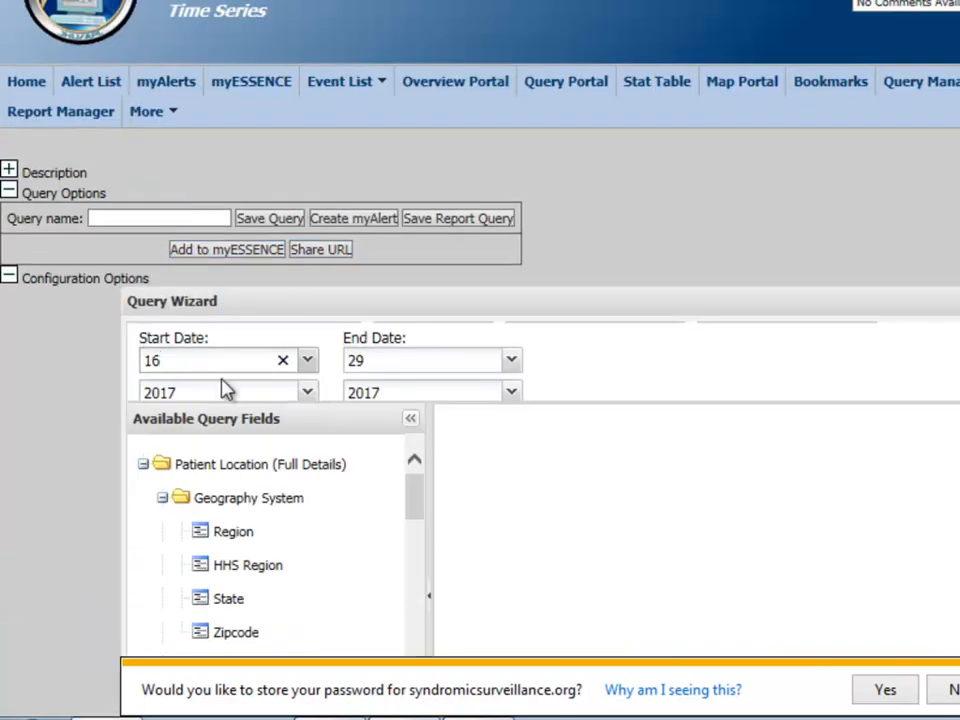
{"action": "left_click", "coordinate": [309, 361]}
{"action": "scroll", "coordinate": [160, 40], "scroll_direction": "up", "scroll_amount": 1}
{"action": "left_click", "coordinate": [163, 16]}
{"action": "scroll", "coordinate": [510, 242], "scroll_direction": "down", "scroll_amount": 5}
{"action": "scroll", "coordinate": [566, 272], "scroll_direction": "down", "scroll_amount": 4}
{"action": "scroll", "coordinate": [561, 150], "scroll_direction": "up", "scroll_amount": 3}
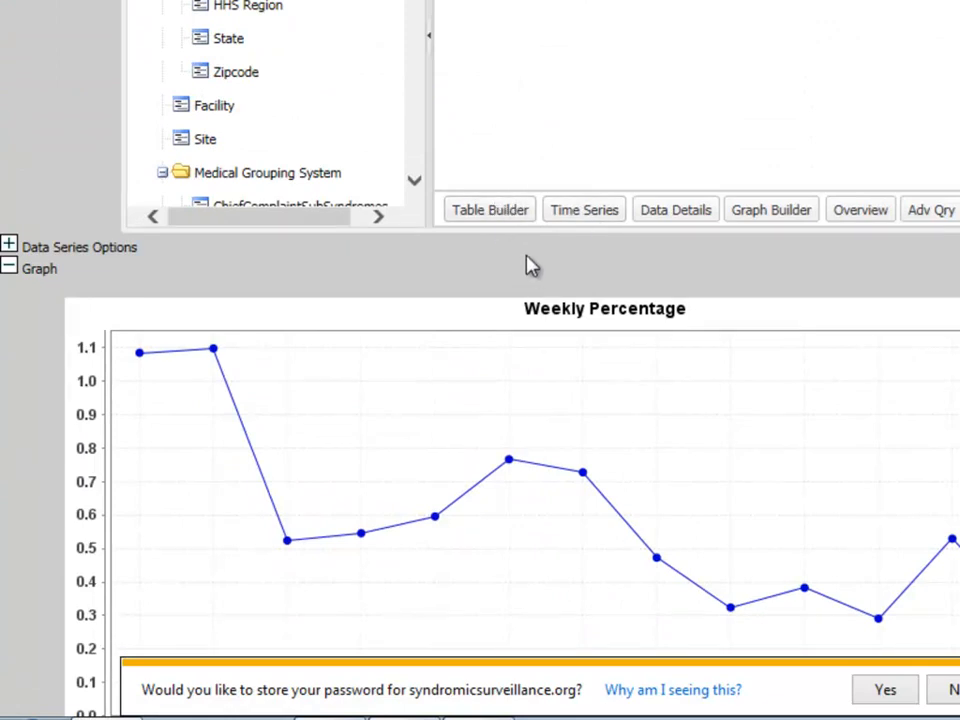
{"action": "scroll", "coordinate": [520, 283], "scroll_direction": "up", "scroll_amount": 1}
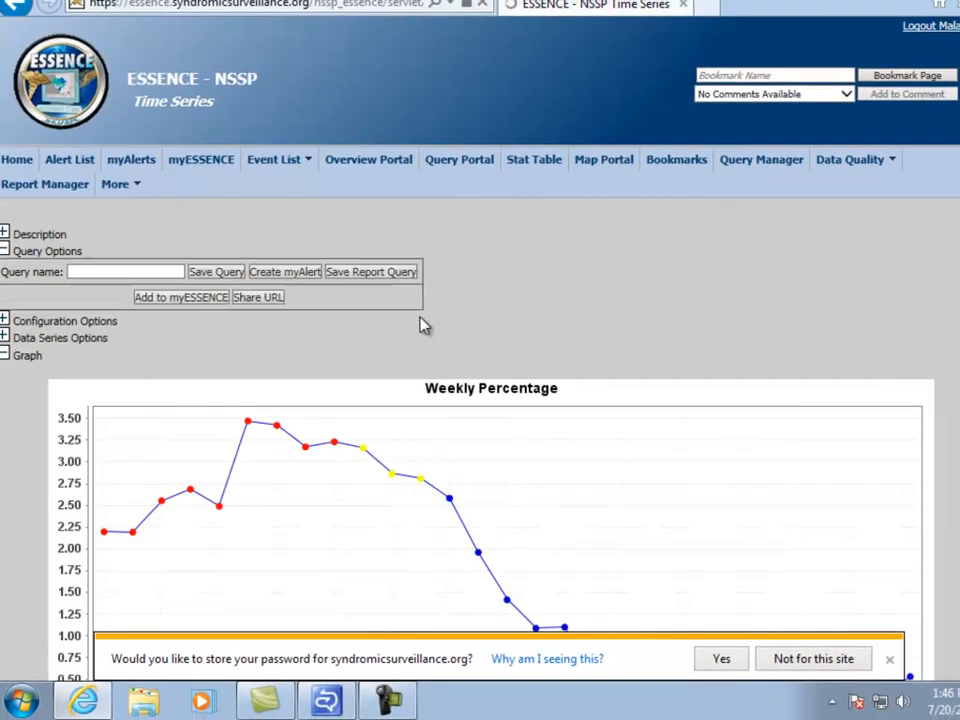
Scroll through the 2017 graph and Data Table to review red Alert and yellow Warning weeks.
{"action": "scroll", "coordinate": [428, 349], "scroll_direction": "down", "scroll_amount": 2}
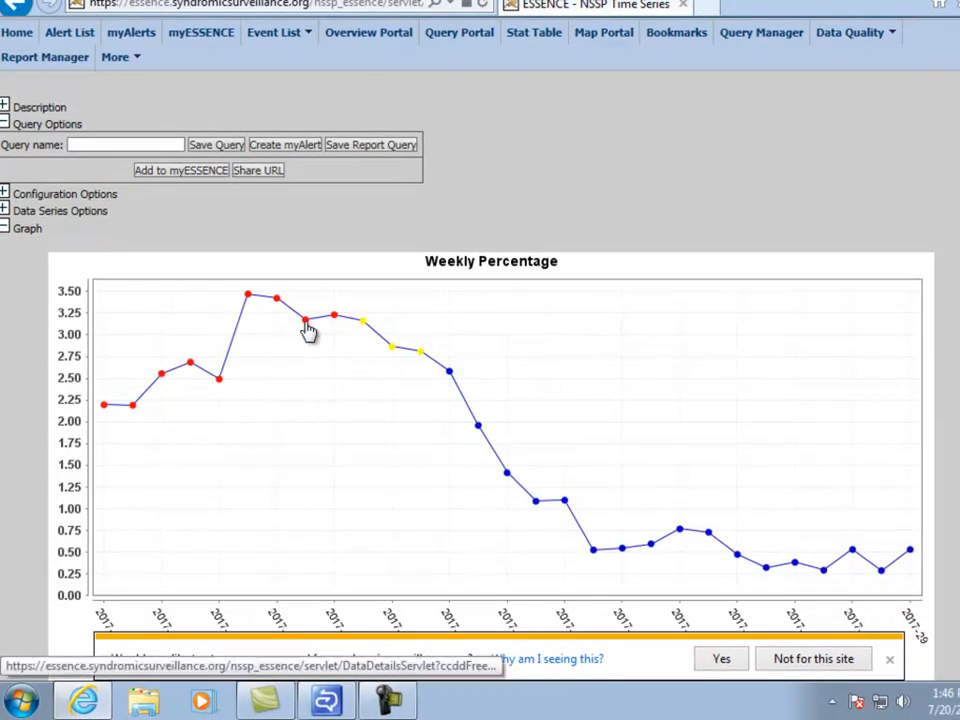
{"action": "scroll", "coordinate": [340, 384], "scroll_direction": "down", "scroll_amount": 3}
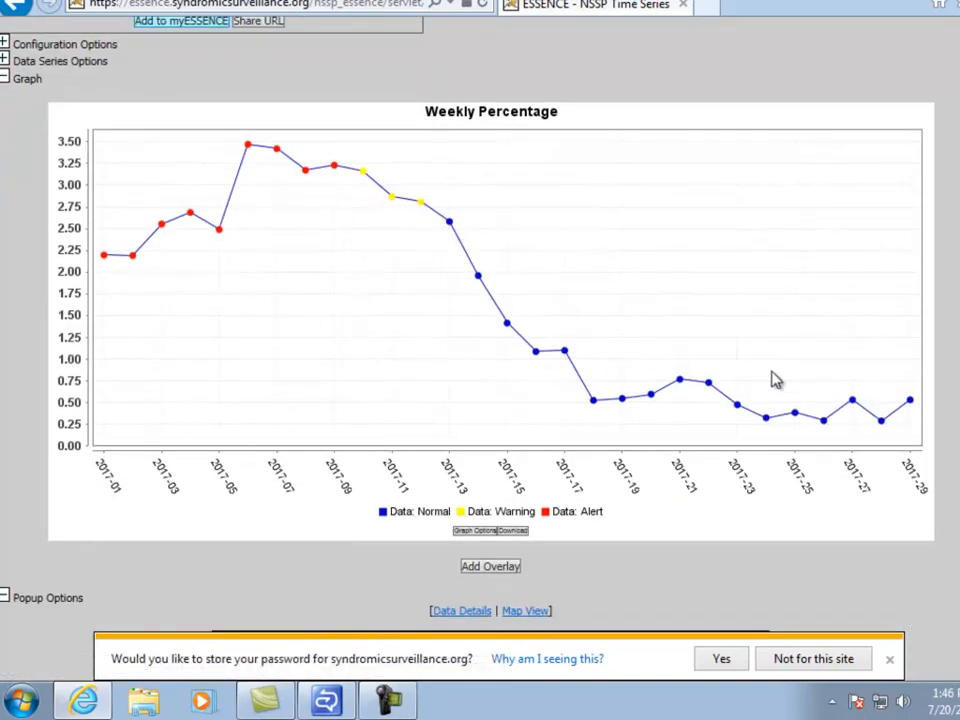
{"action": "scroll", "coordinate": [704, 393], "scroll_direction": "down", "scroll_amount": 15}
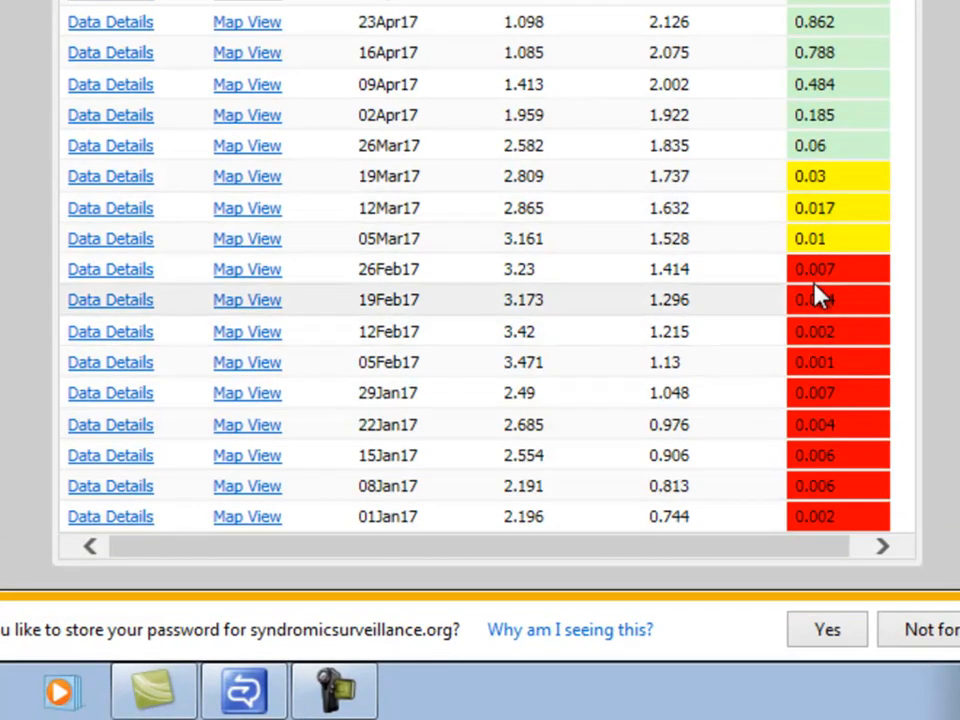
{"action": "scroll", "coordinate": [510, 220], "scroll_direction": "up", "scroll_amount": 2}
{"action": "scroll", "coordinate": [510, 220], "scroll_direction": "up", "scroll_amount": 10}
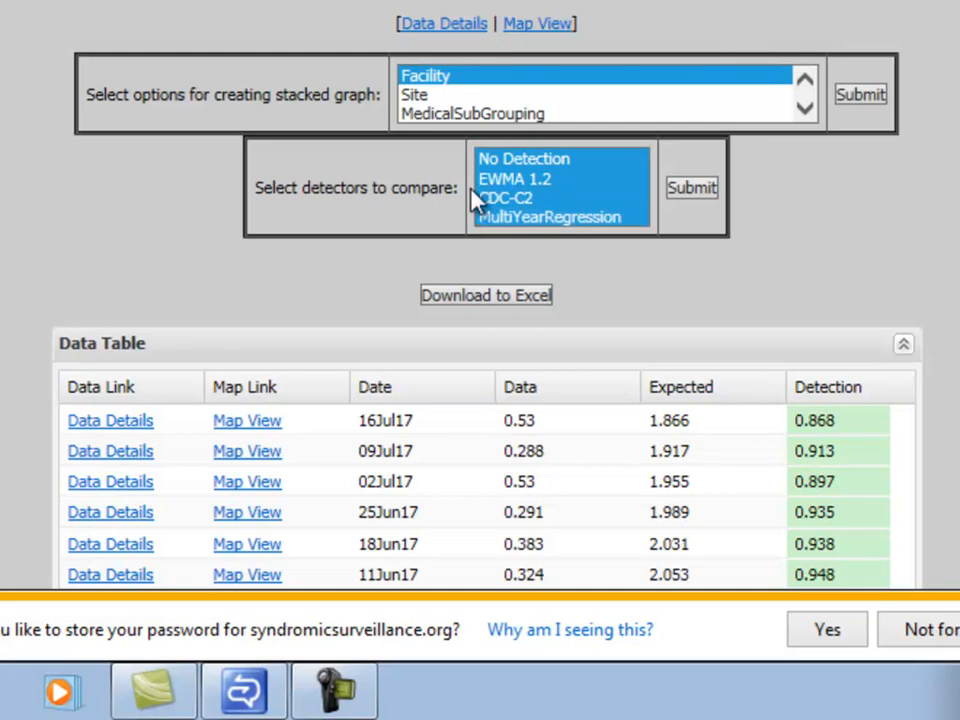
{"action": "scroll", "coordinate": [429, 236], "scroll_direction": "up", "scroll_amount": 5}
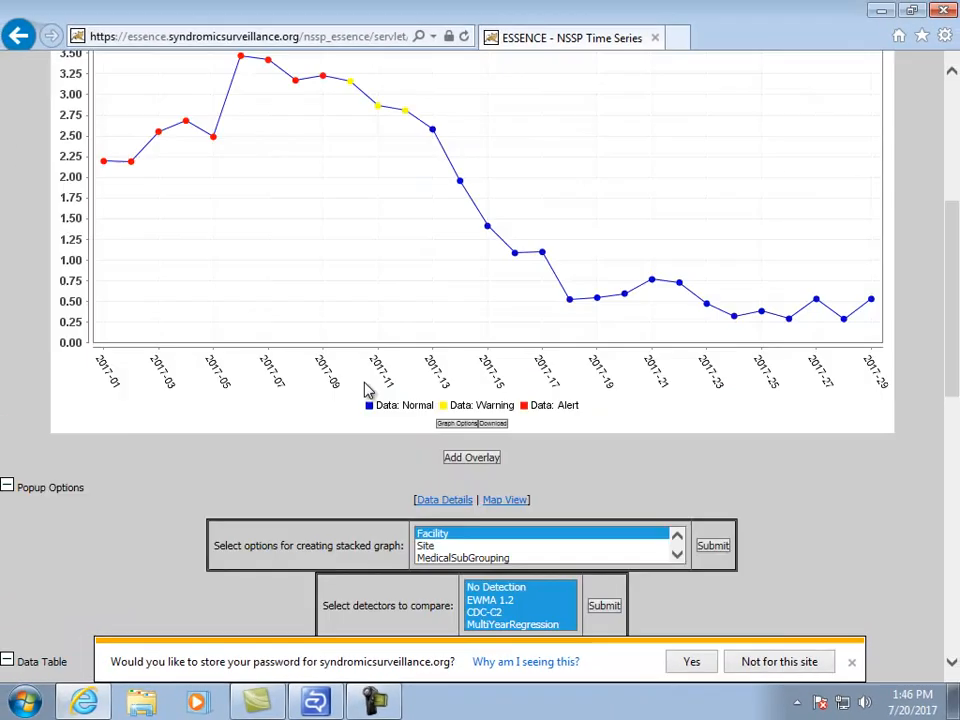
{"action": "scroll", "coordinate": [350, 360], "scroll_direction": "up", "scroll_amount": 5}
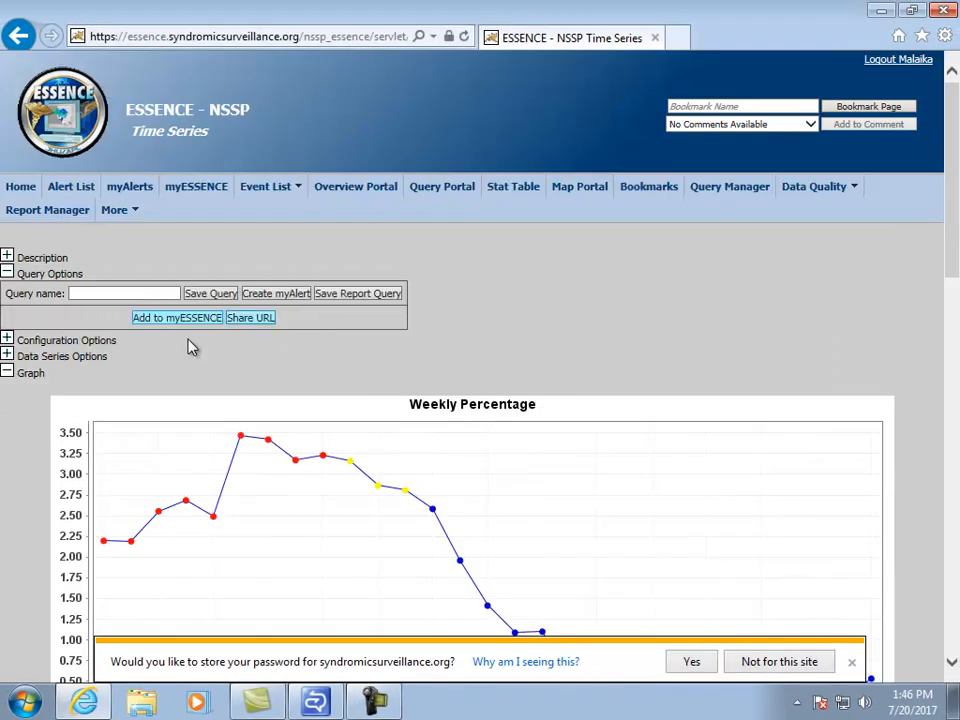
Save the query as 'test' to myESSENCE's Home tab, then open the myESSENCE dashboard.
{"action": "left_click", "coordinate": [154, 293]}
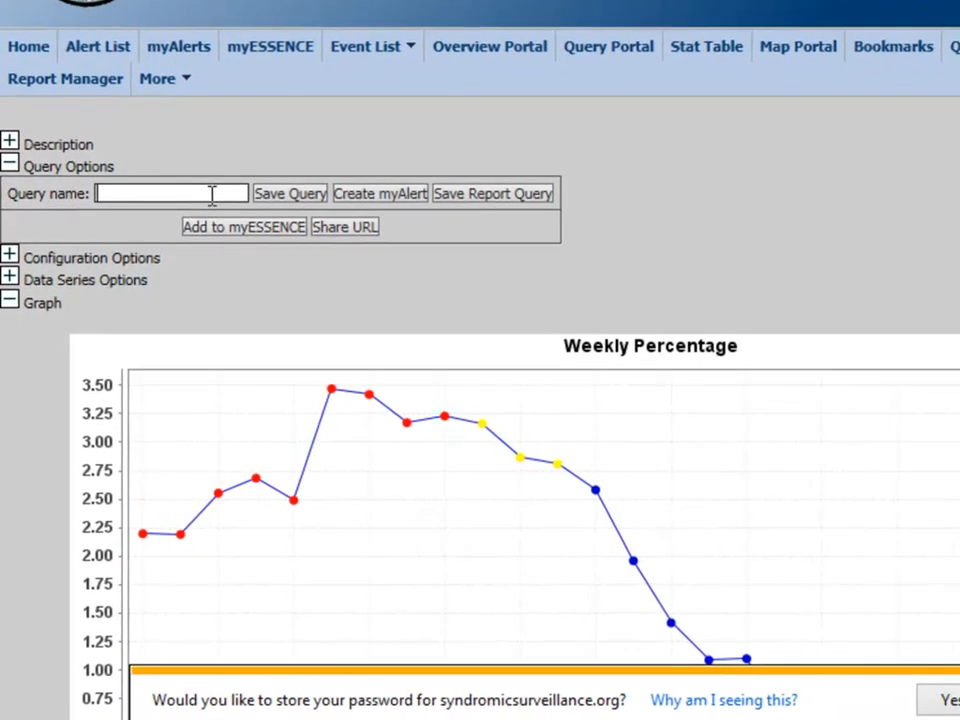
{"action": "type", "text": "test"}
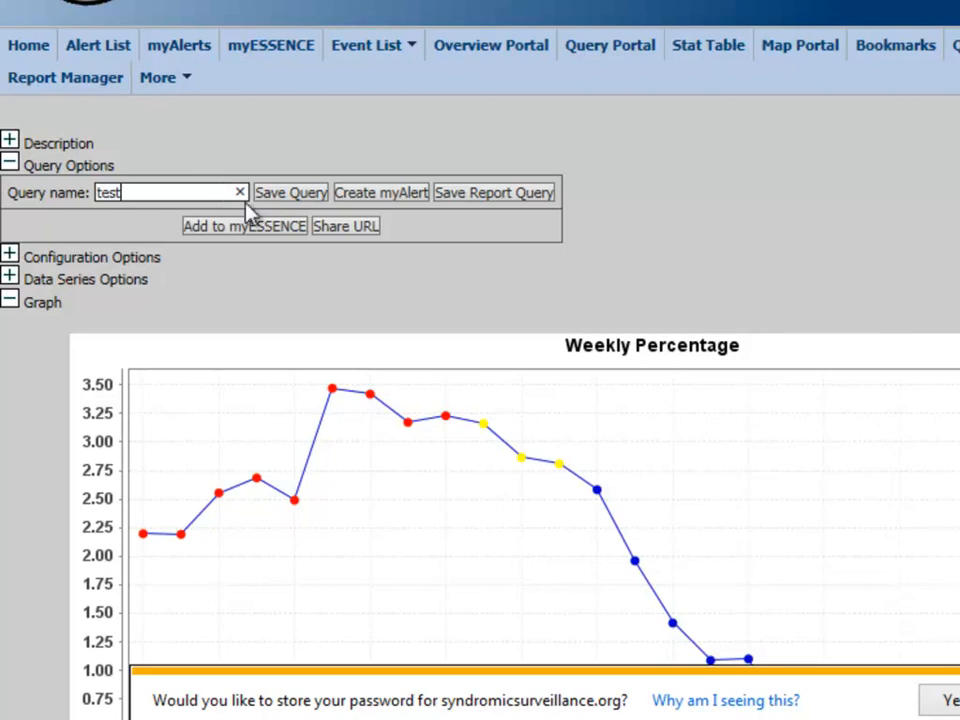
{"action": "left_click", "coordinate": [270, 232]}
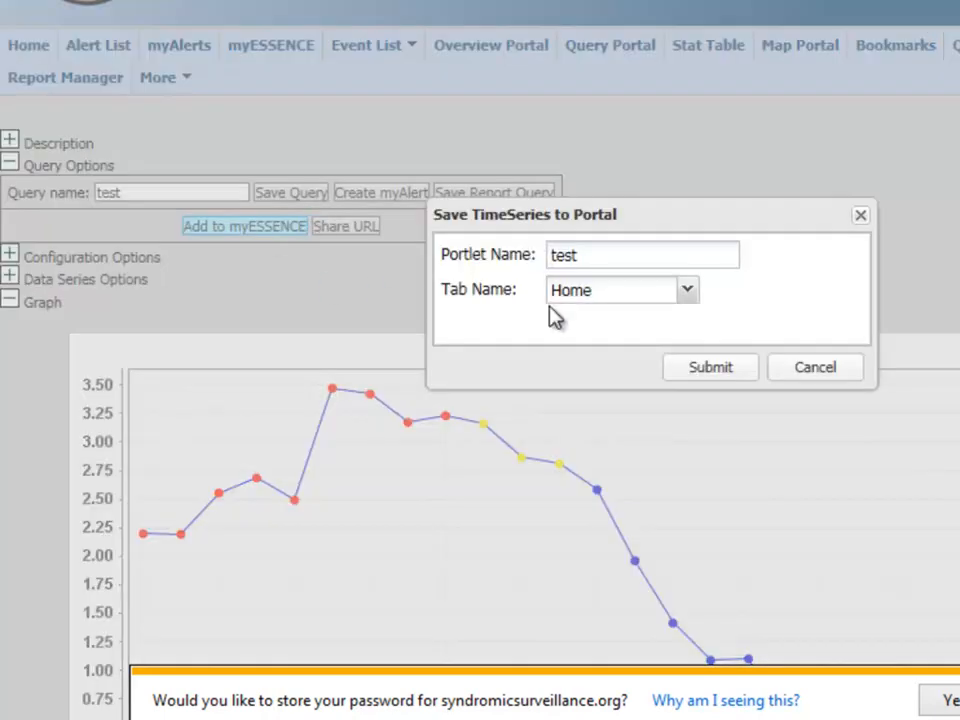
{"action": "left_click", "coordinate": [712, 368]}
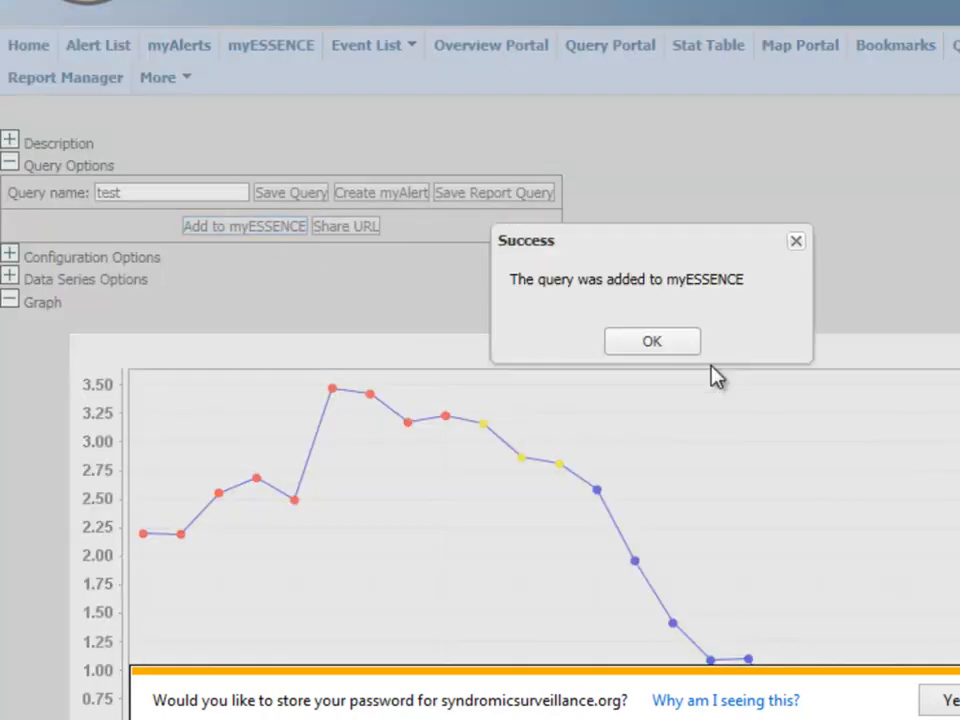
{"action": "left_click", "coordinate": [664, 349]}
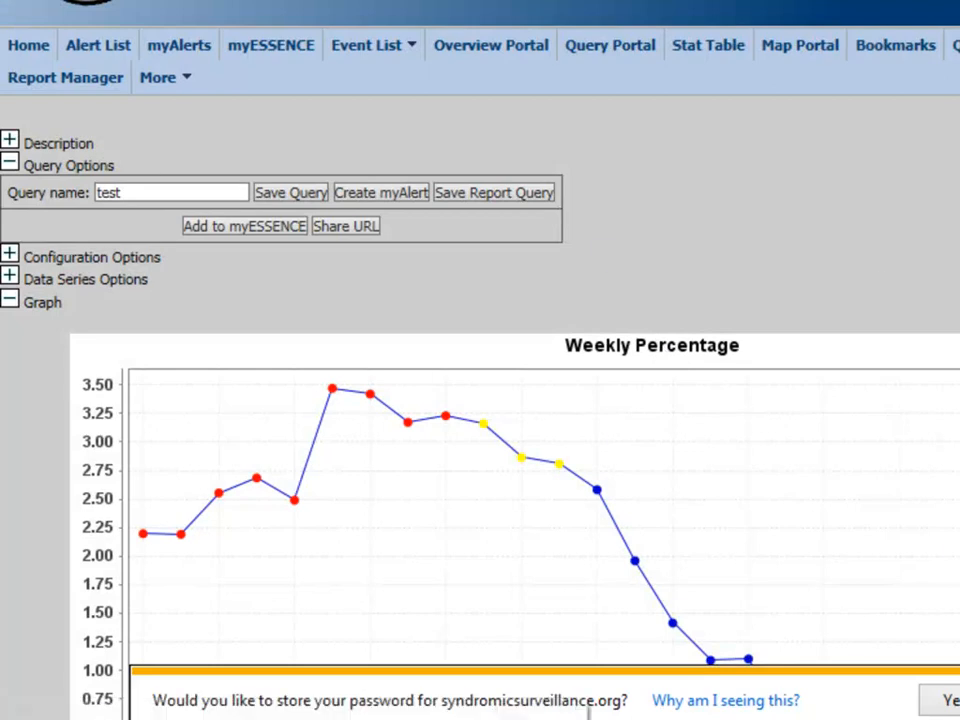
{"action": "left_click", "coordinate": [270, 47]}
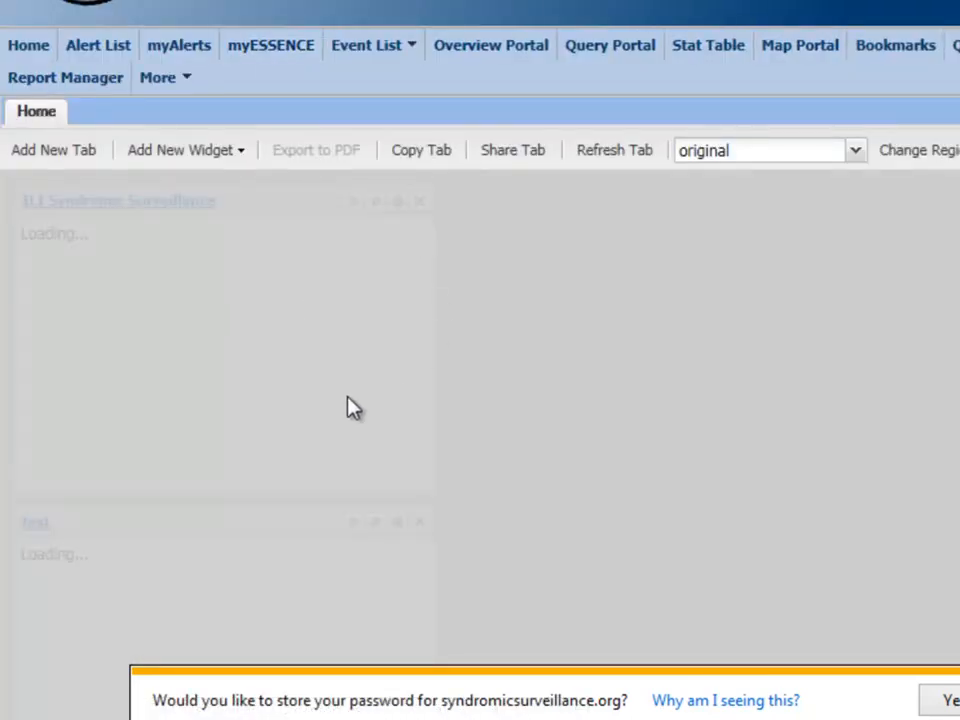
{"action": "scroll", "coordinate": [542, 403], "scroll_direction": "down", "scroll_amount": 3}
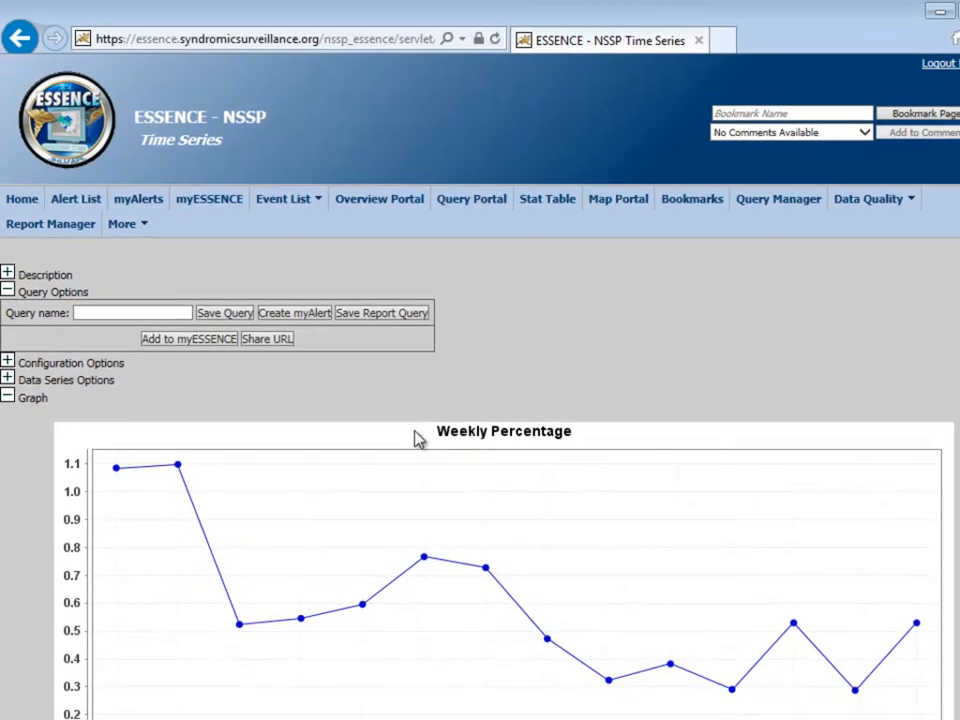
{"action": "scroll", "coordinate": [418, 437], "scroll_direction": "down", "scroll_amount": 5}
{"action": "scroll", "coordinate": [418, 437], "scroll_direction": "down", "scroll_amount": 5}
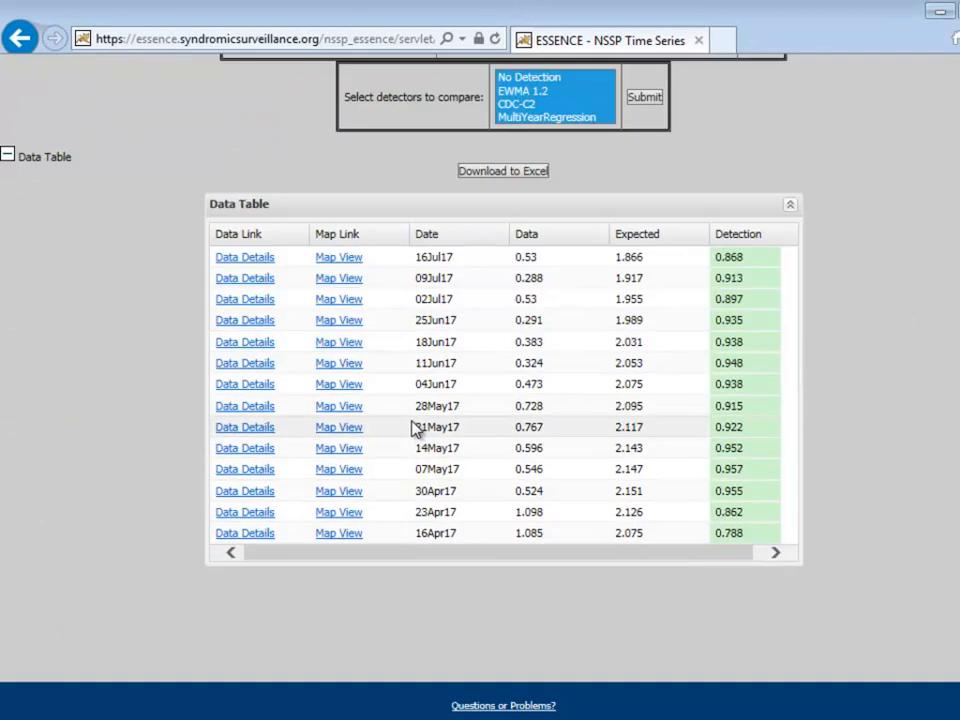
{"action": "scroll", "coordinate": [415, 428], "scroll_direction": "up", "scroll_amount": 10}
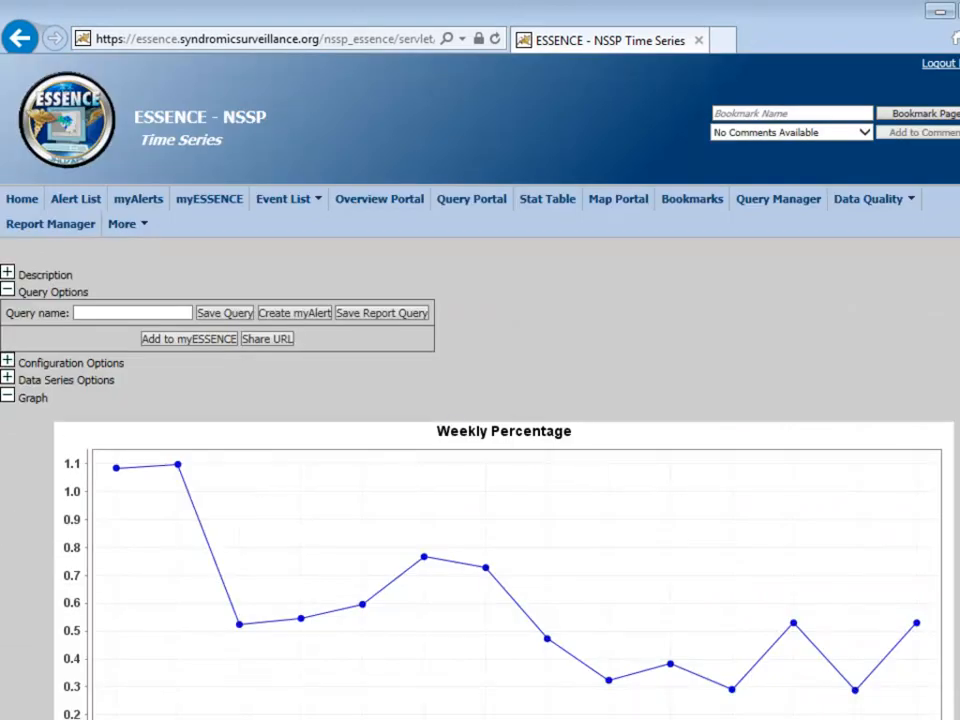